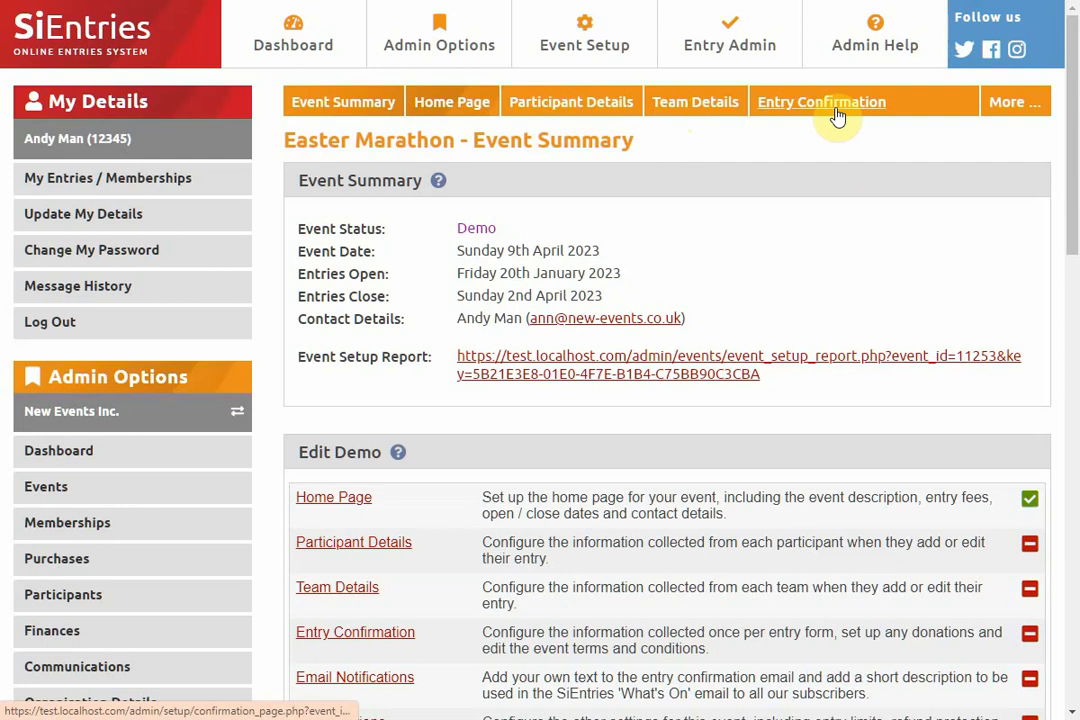
- Add a blank field group titled Transport Options to the event's participant details and save it
left_click(588, 104)
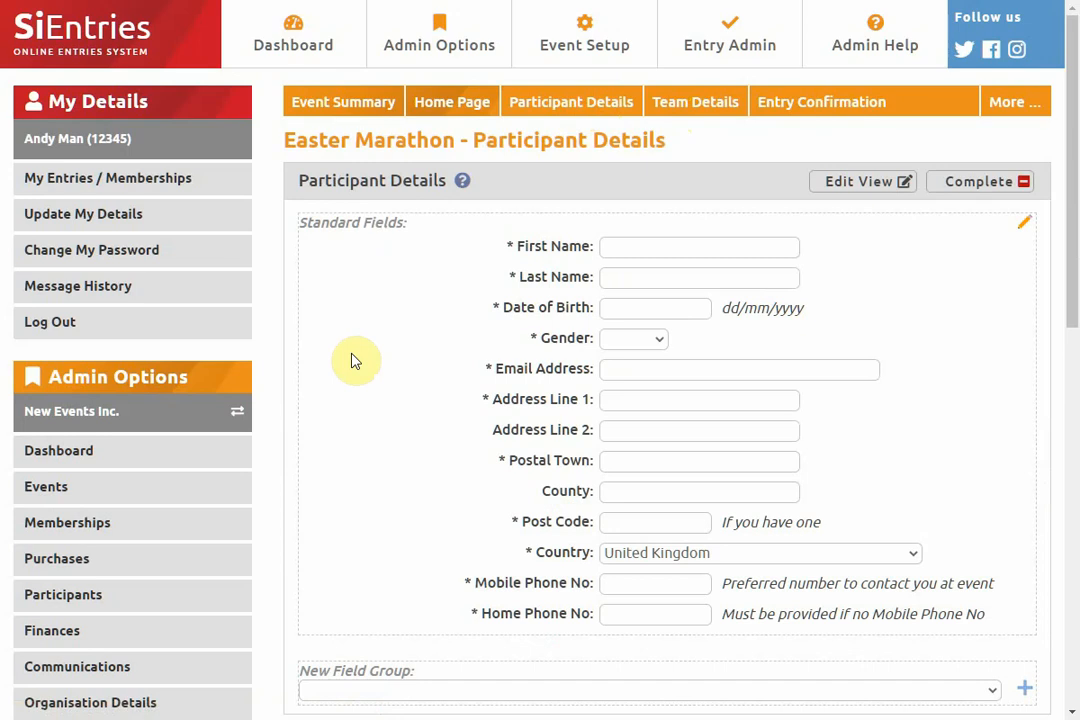
scroll(355, 358, "down", 1)
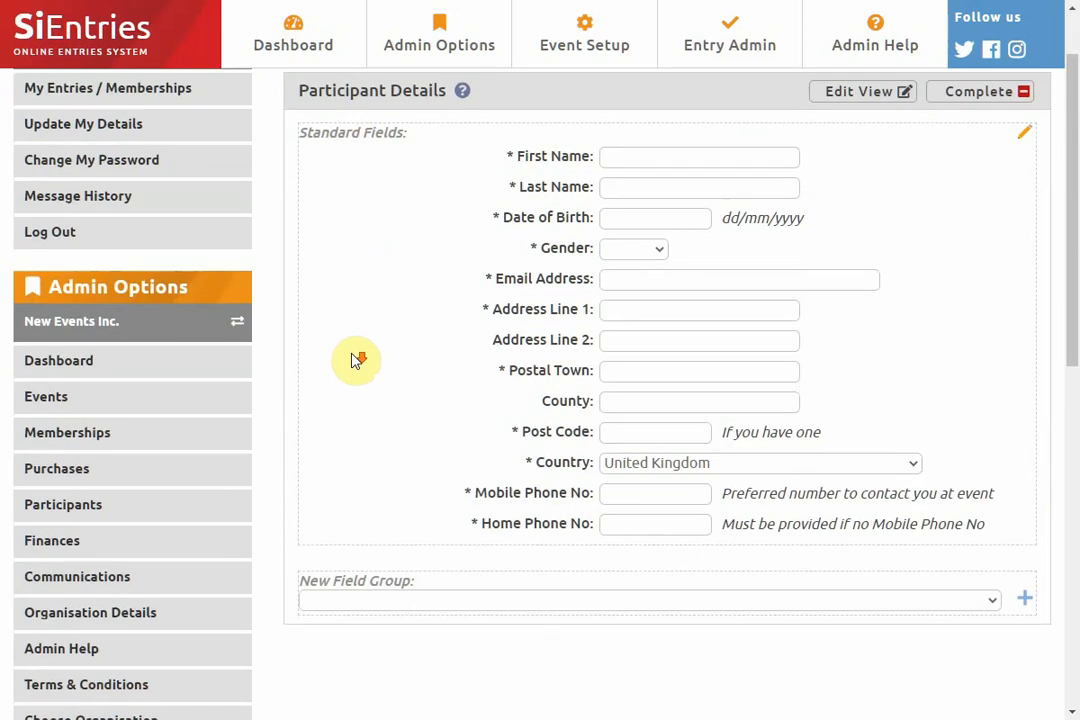
left_click(404, 602)
left_click(405, 639)
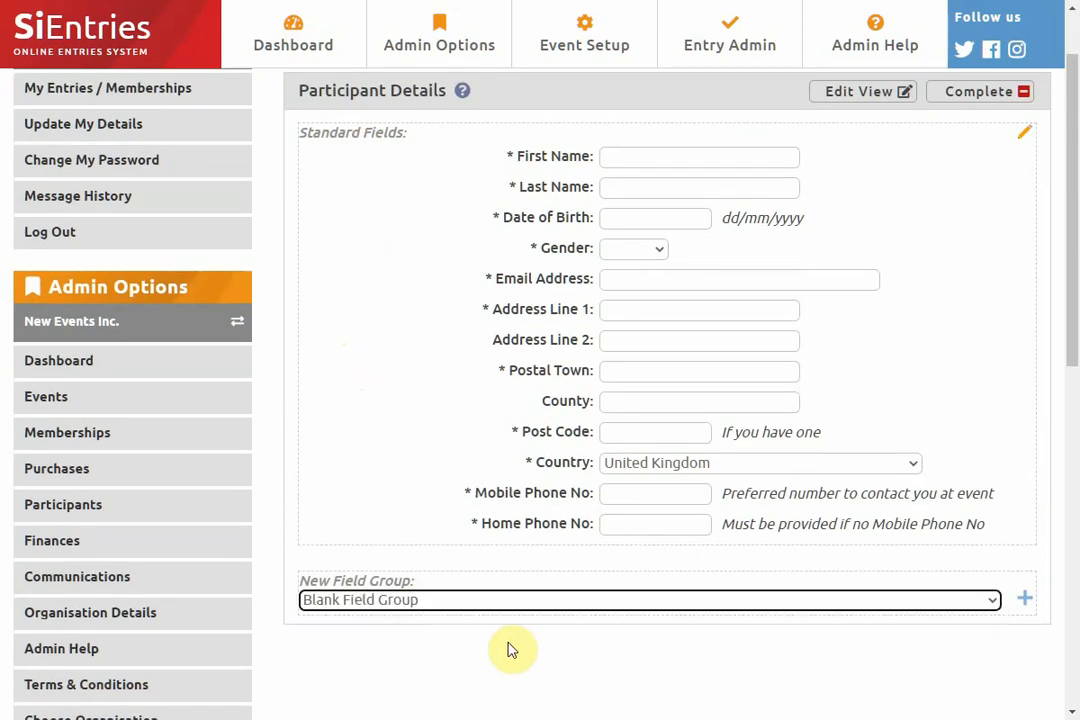
left_click(1026, 599)
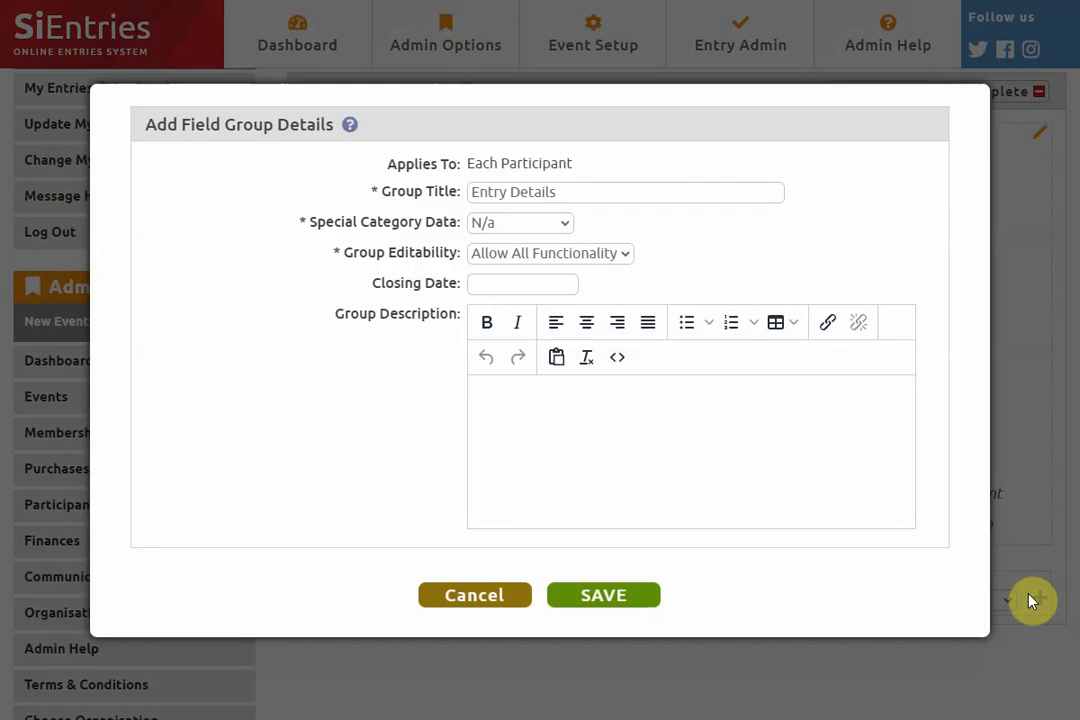
left_click_drag(577, 195, 423, 188)
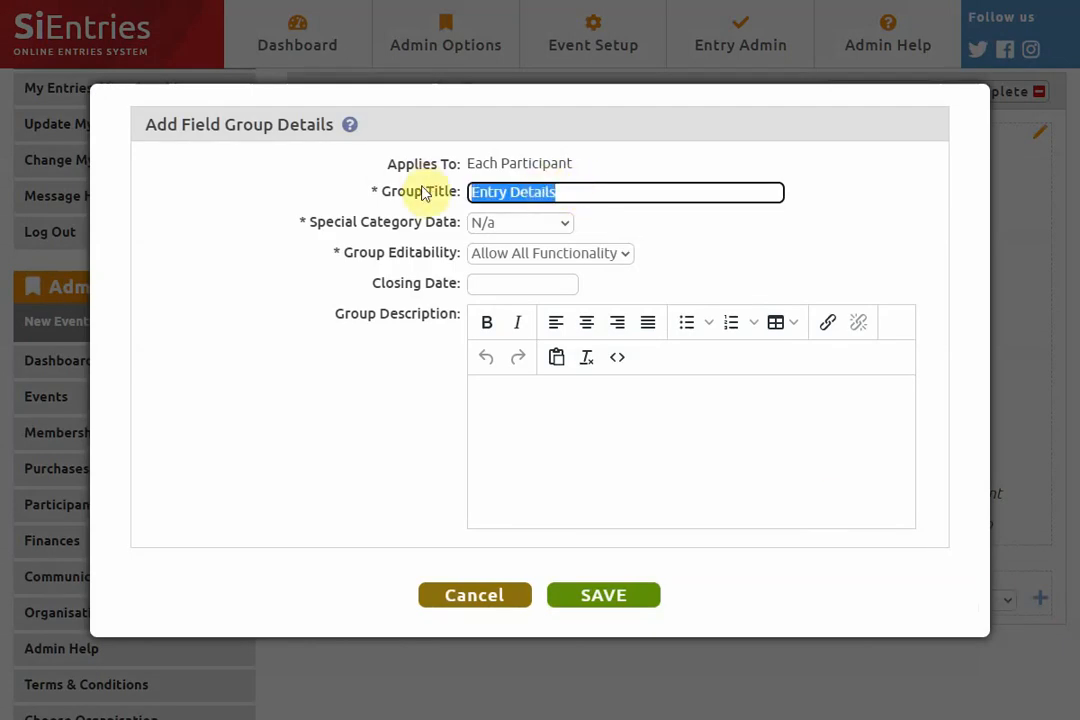
type("Transp")
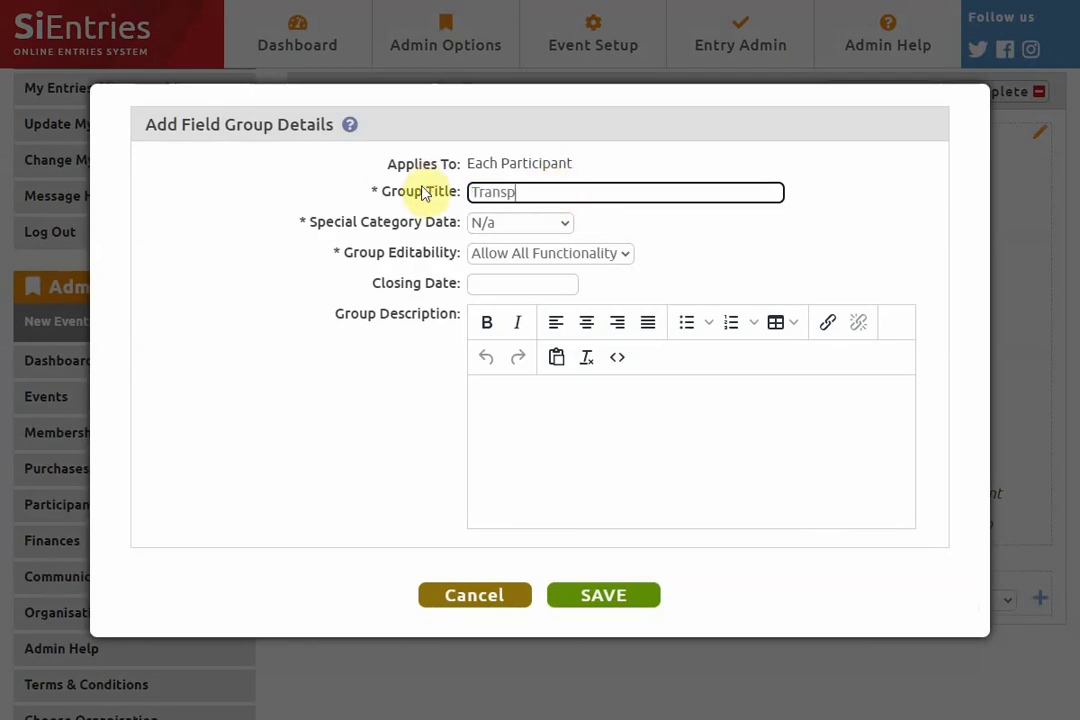
type("ort Options")
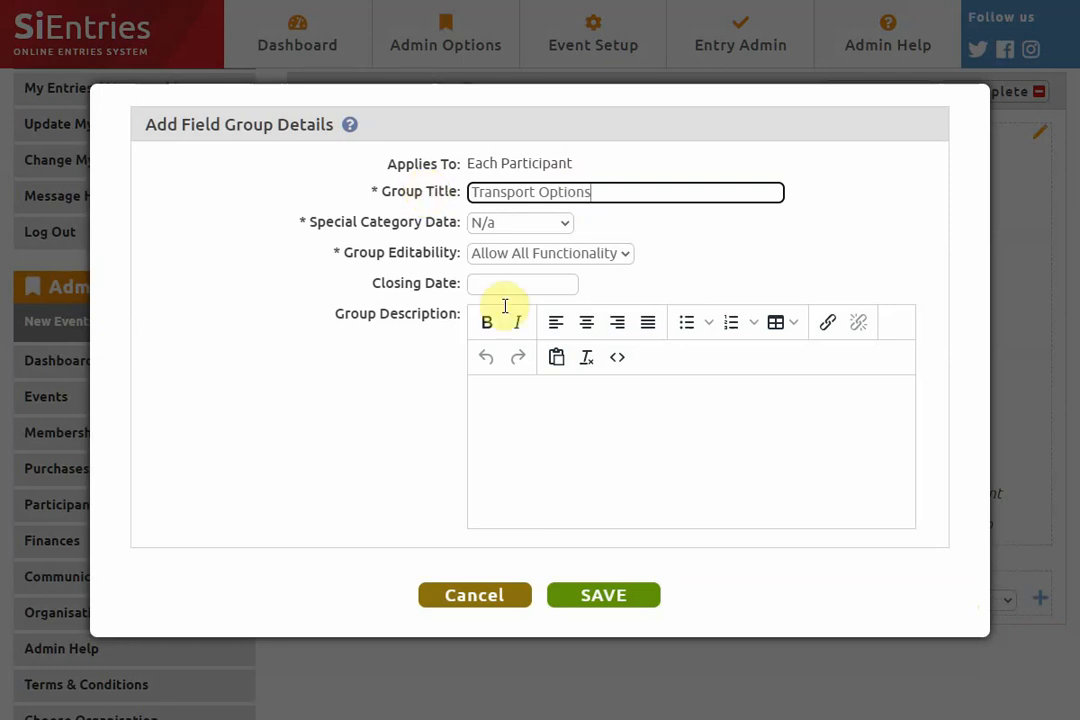
left_click(617, 595)
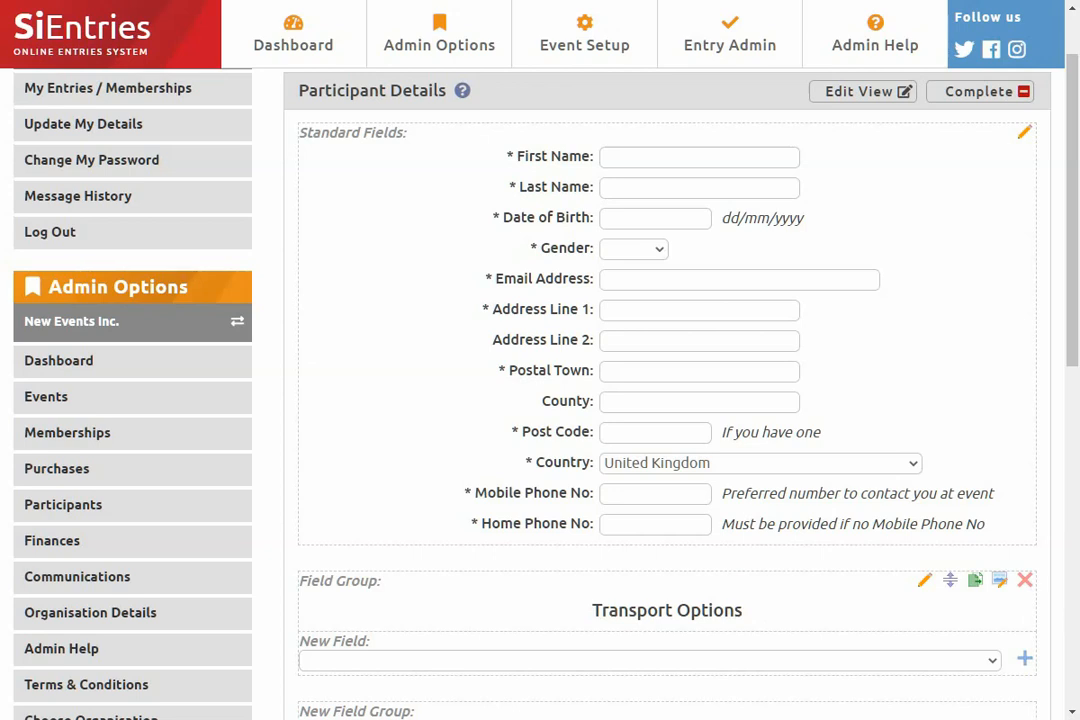
- Add a non-mandatory string field titled Car Registration to the Transport Options group
scroll(704, 595, "down", 2)
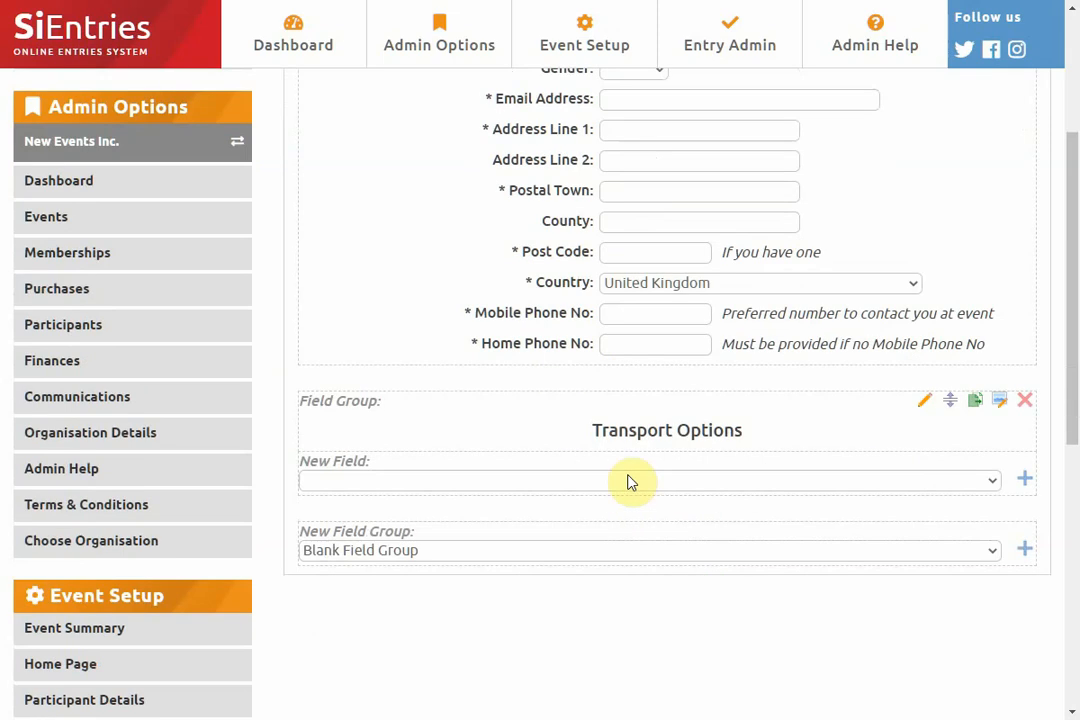
left_click(629, 482)
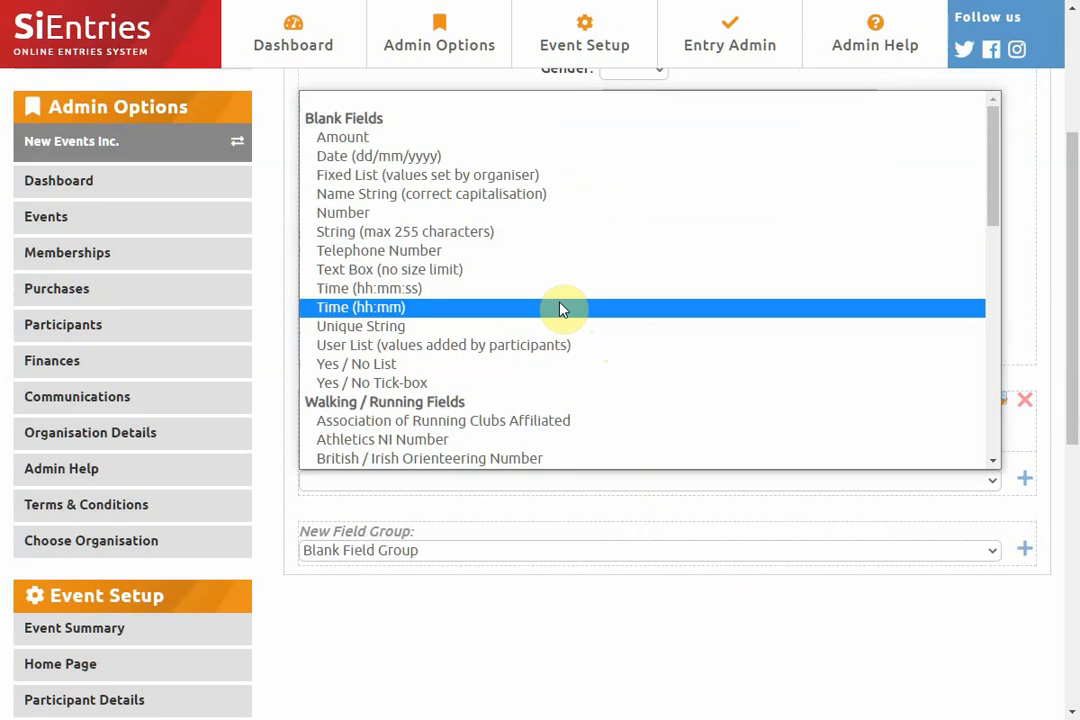
left_click(553, 241)
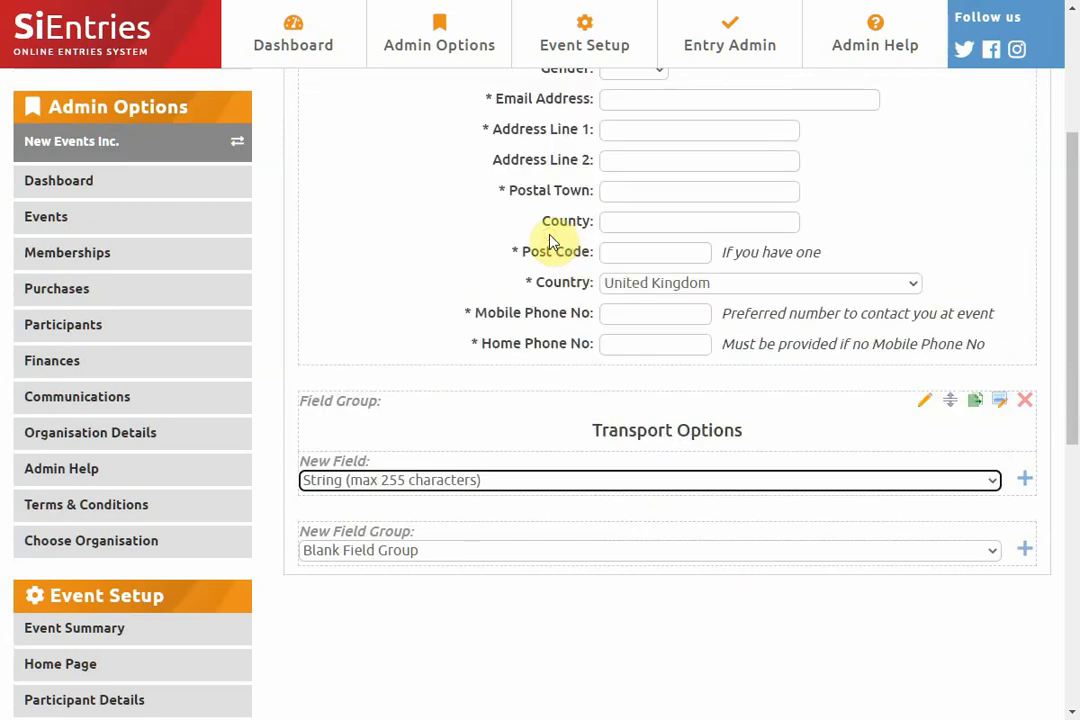
left_click(1024, 479)
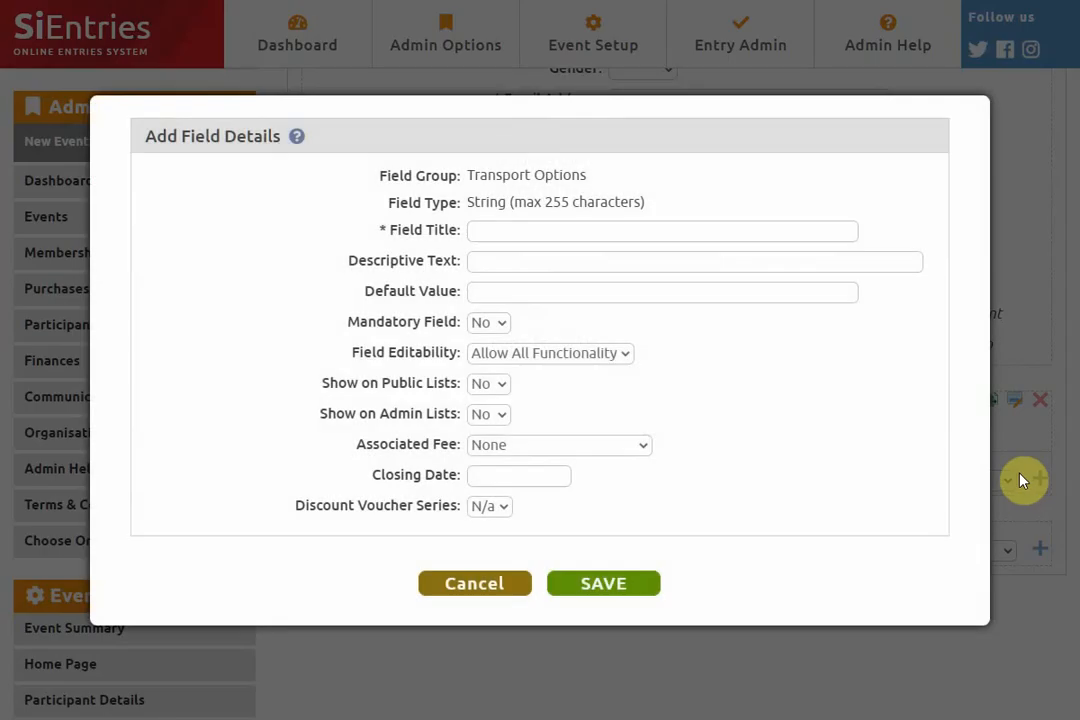
left_click(501, 234)
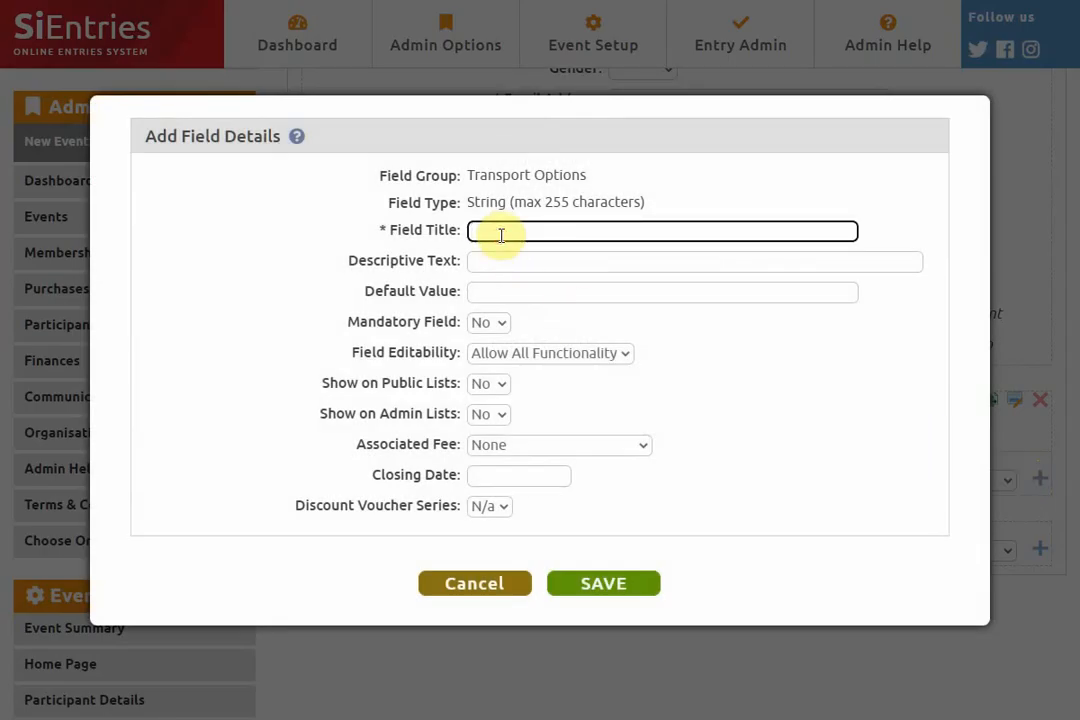
type("Car Registration")
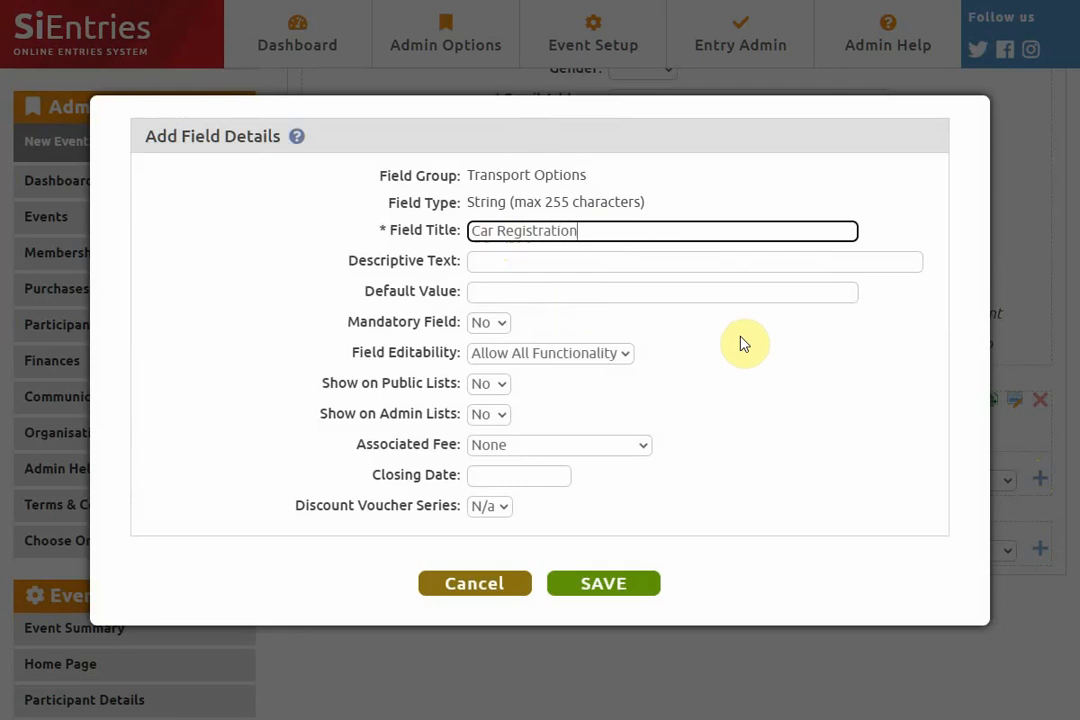
left_click(492, 325)
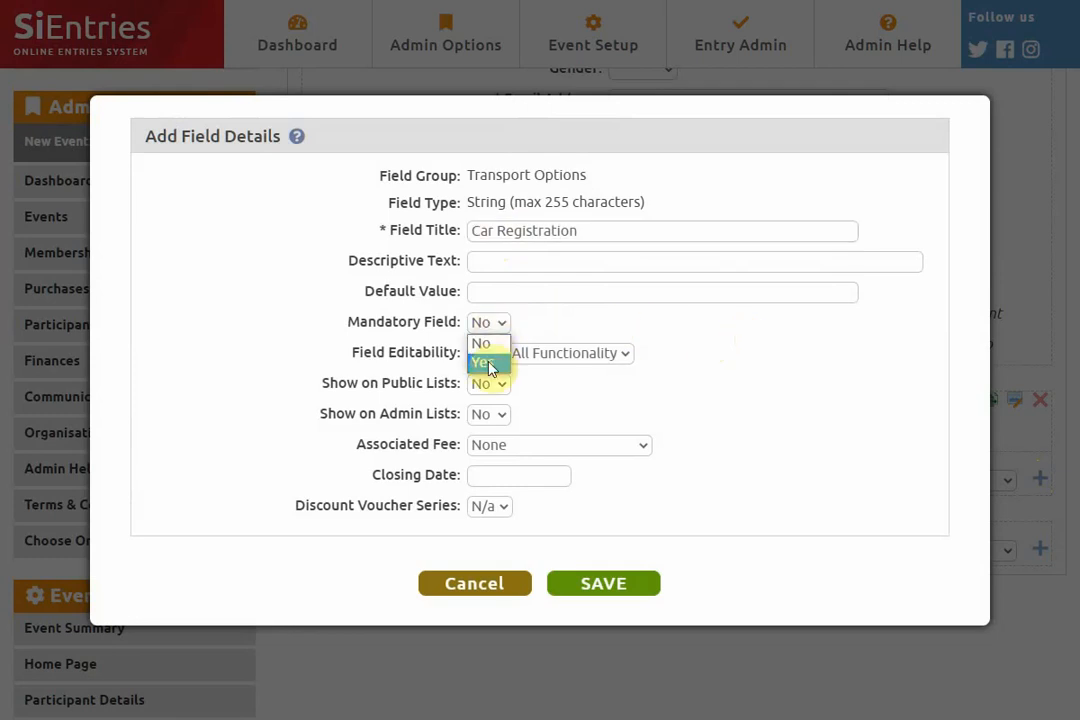
left_click(484, 345)
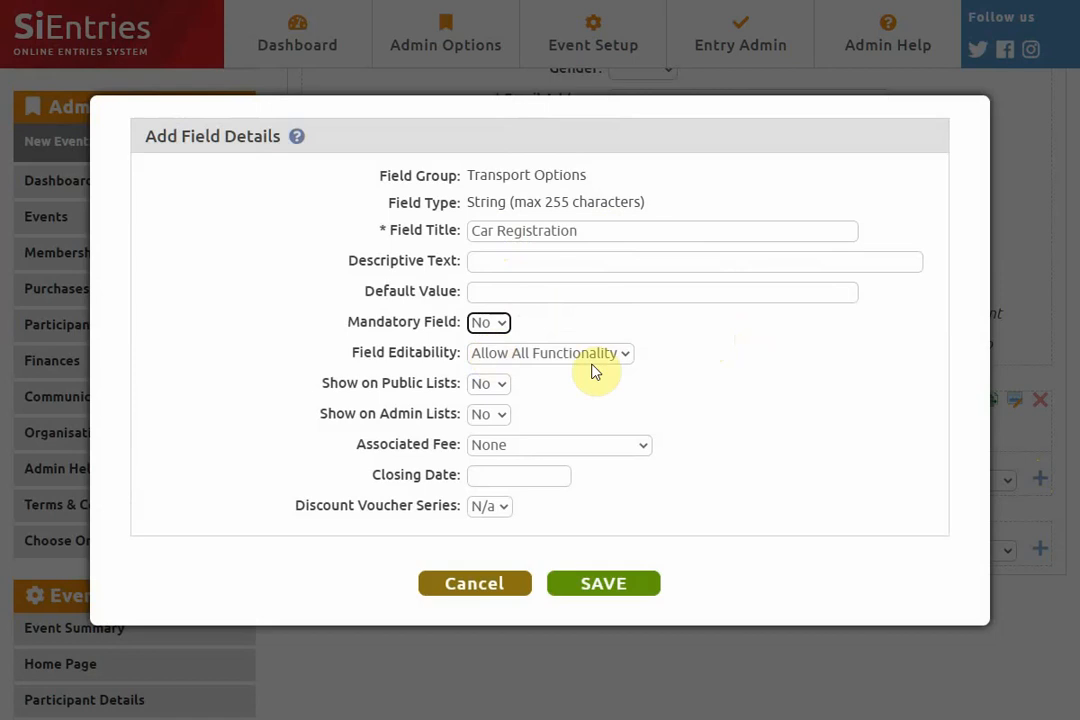
left_click(632, 586)
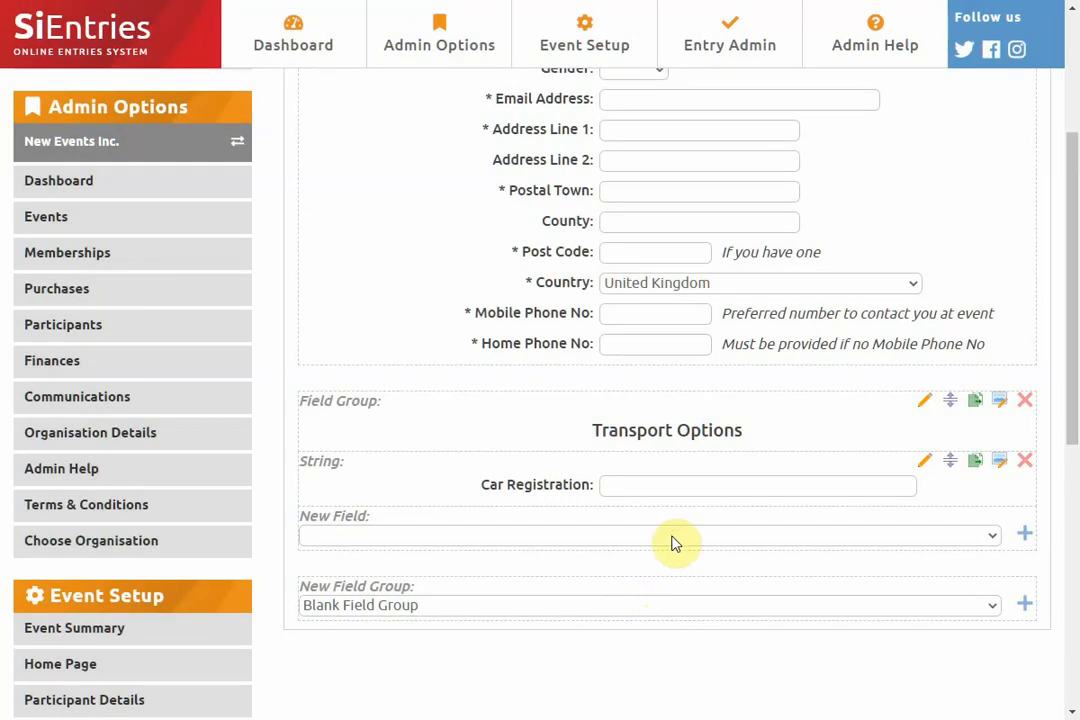
- Add a number field titled Parking Permits to the Transport Options group, with a non-refundable add-on as its associated fee
left_click(672, 538)
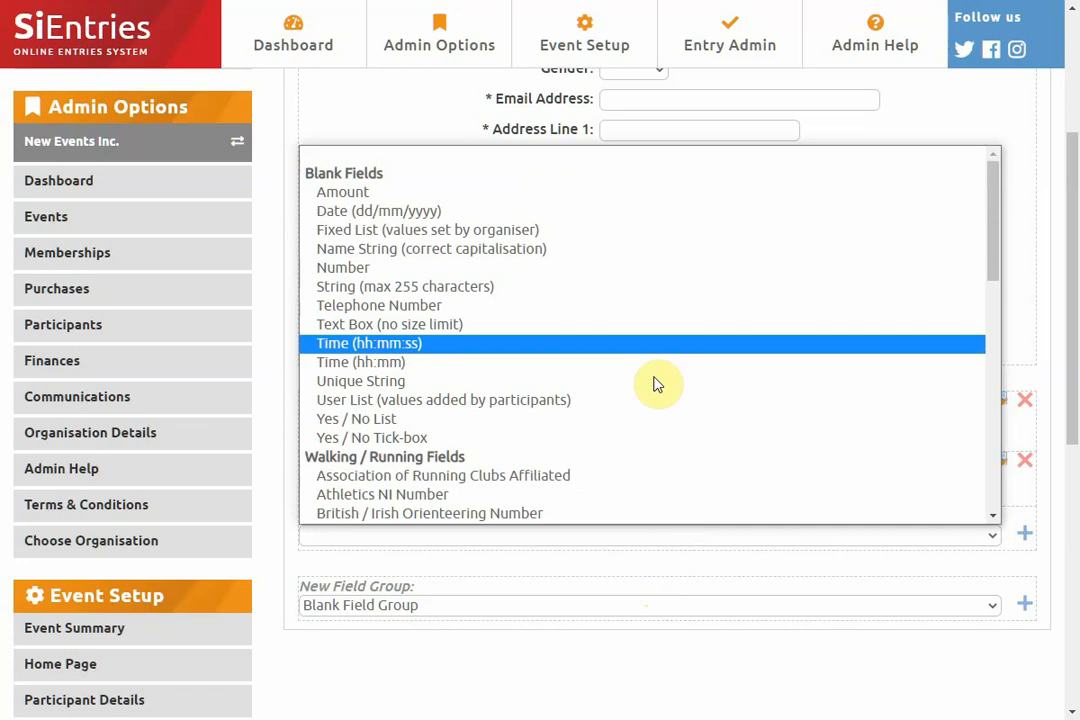
left_click(660, 279)
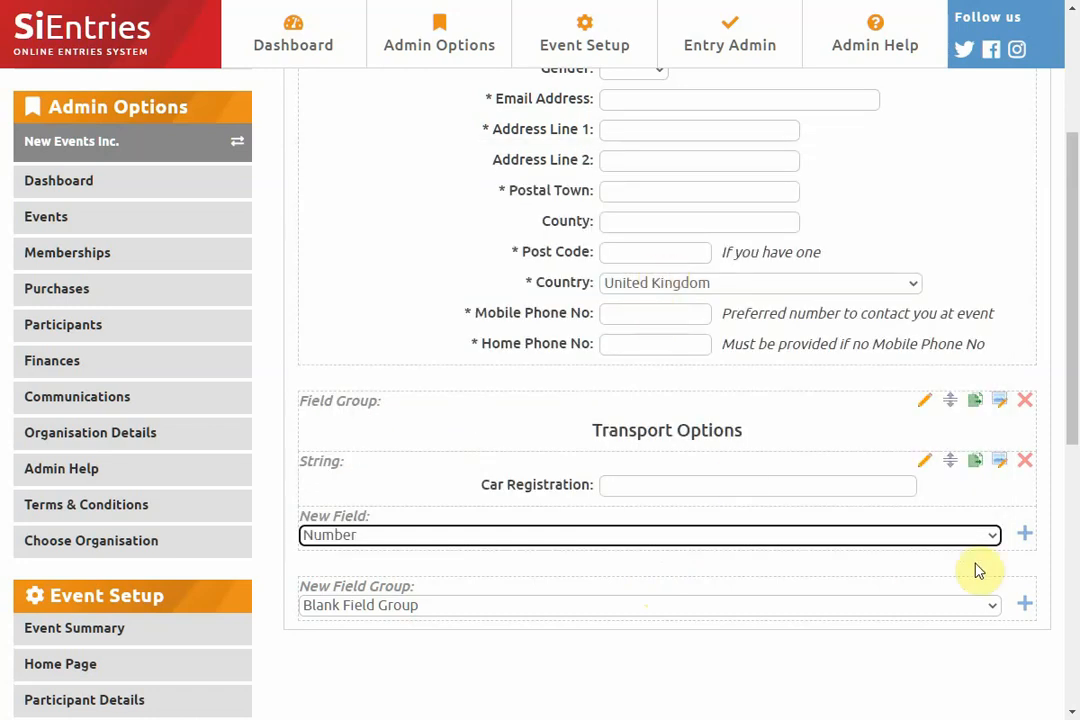
left_click(1025, 537)
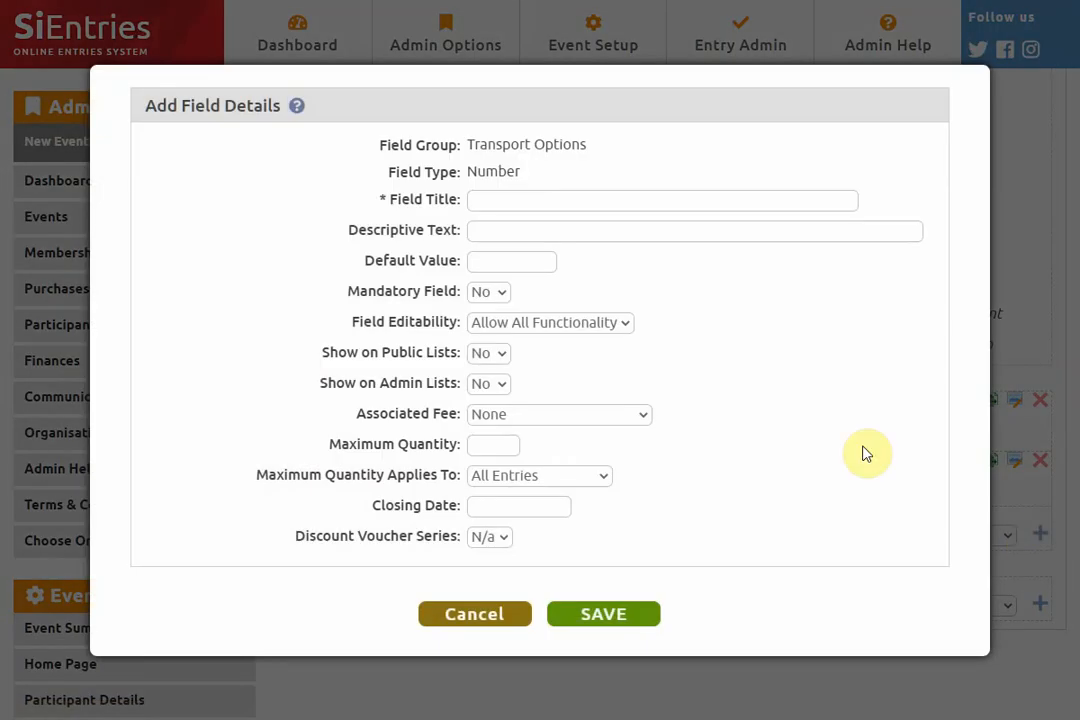
left_click(547, 202)
type("Par")
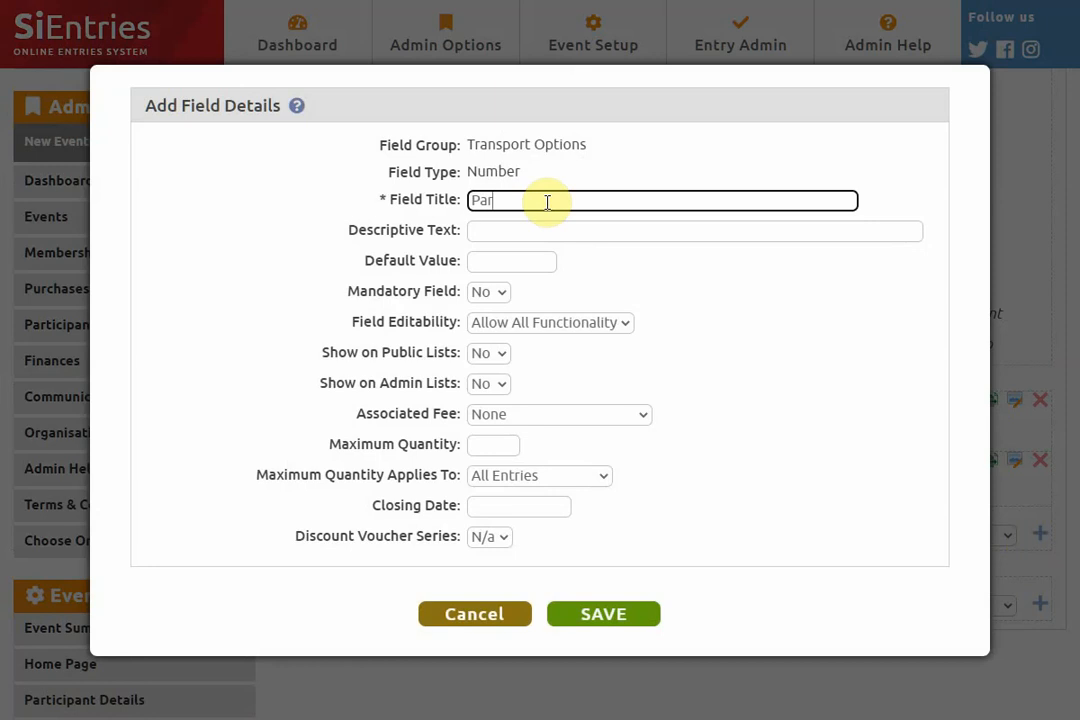
type("king Permits")
left_click(587, 420)
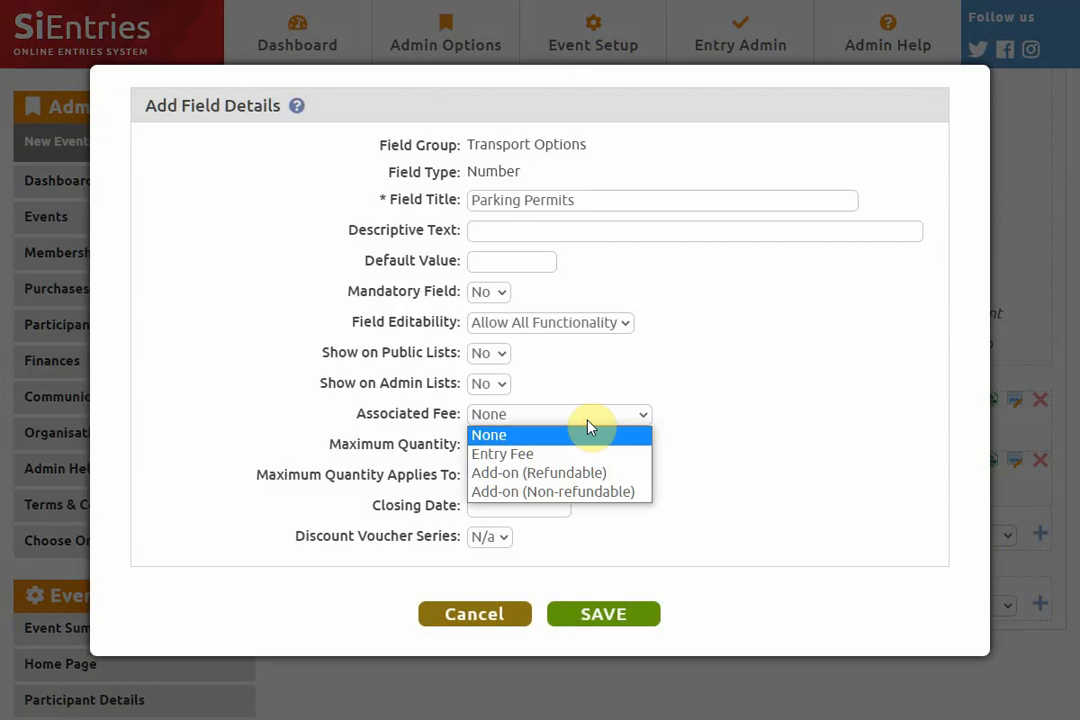
left_click(592, 492)
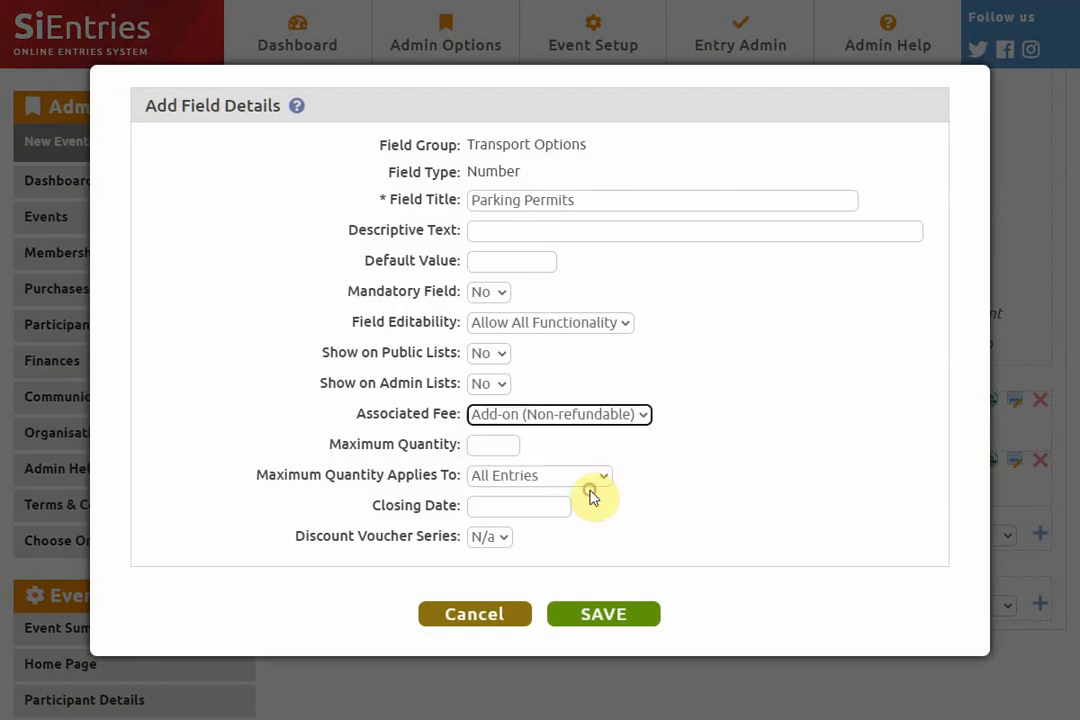
left_click(604, 613)
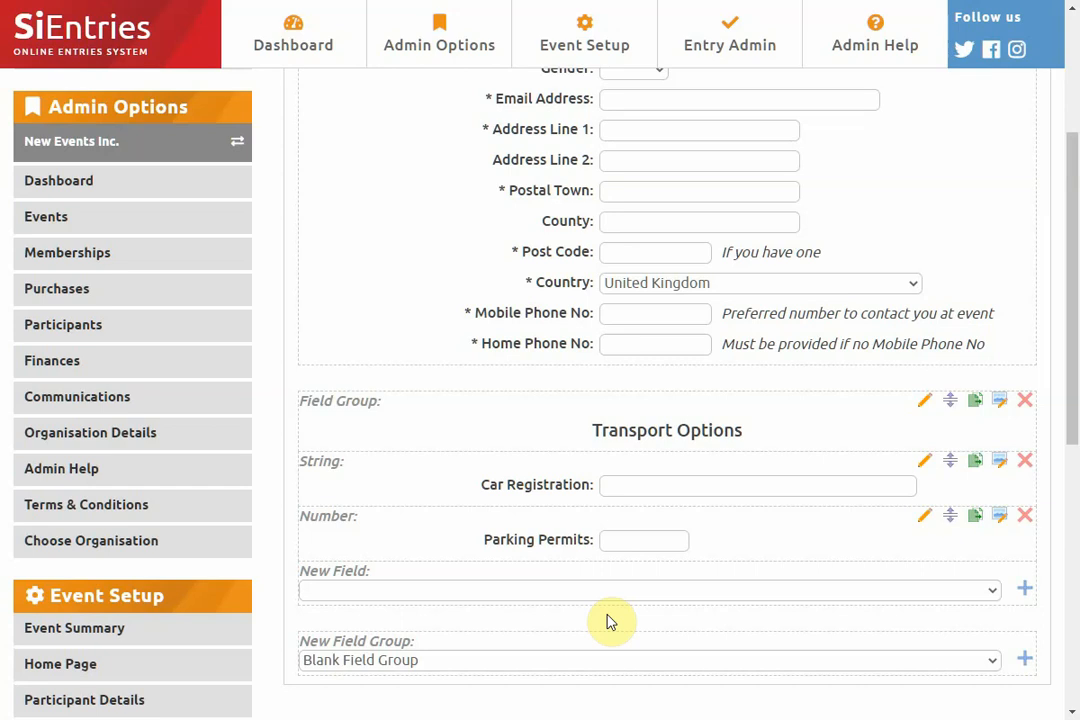
- Set the Parking Permits rate to 2.00 from the effective open date in the home page's entry fees and save
scroll(460, 470, "up", 5)
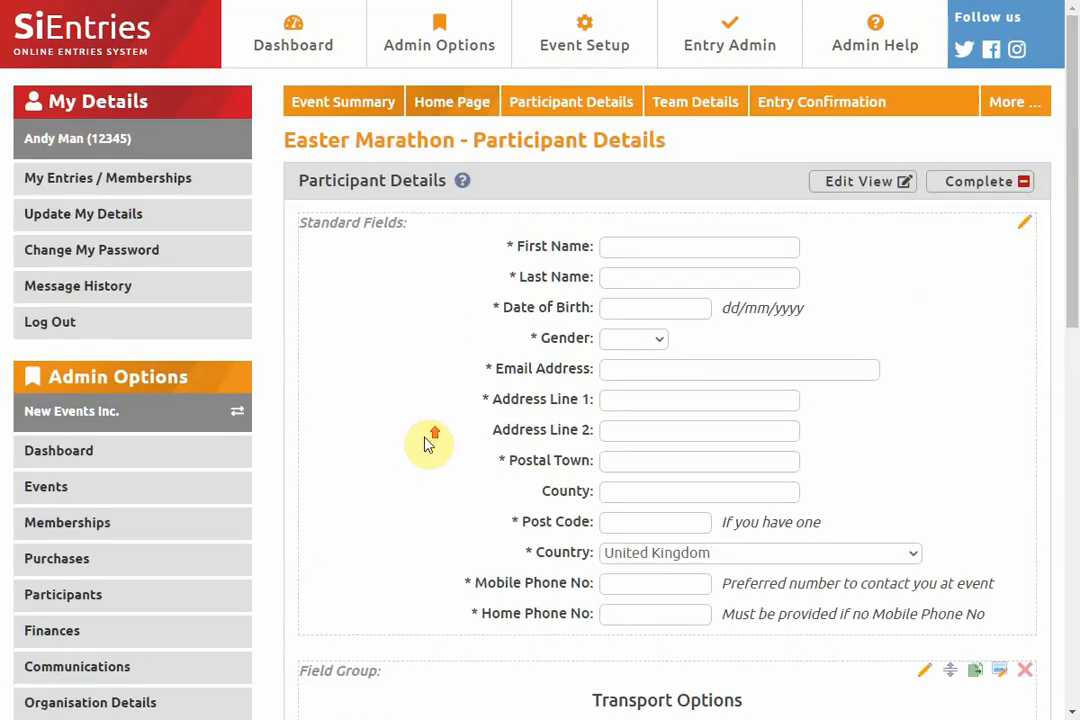
left_click(453, 113)
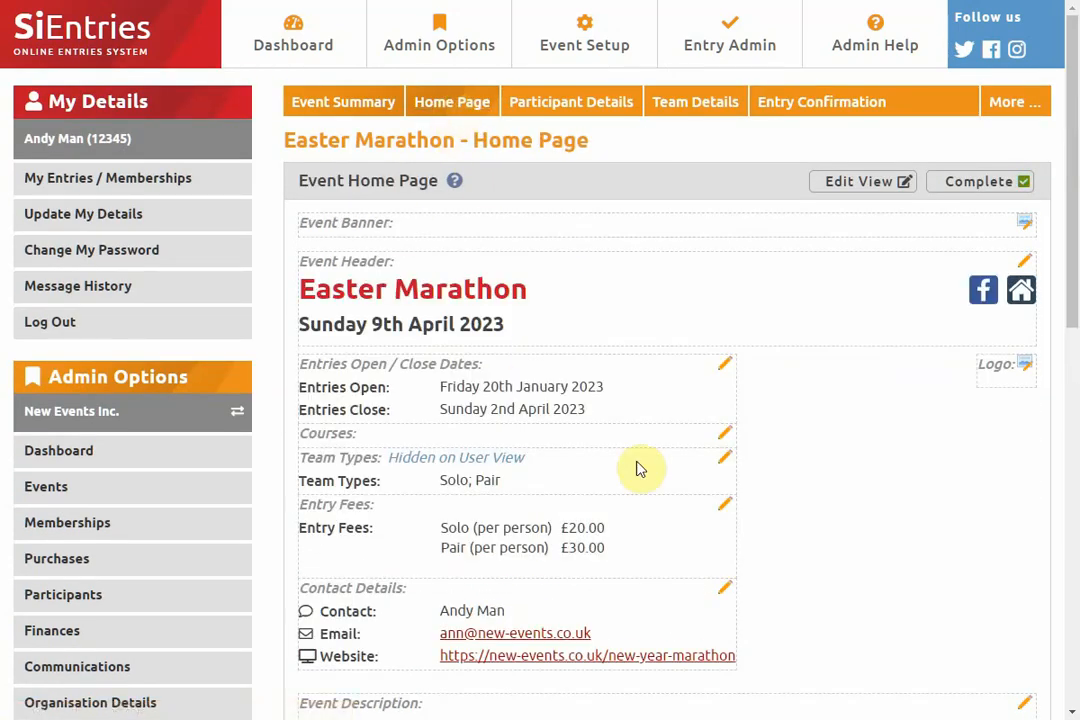
left_click(724, 505)
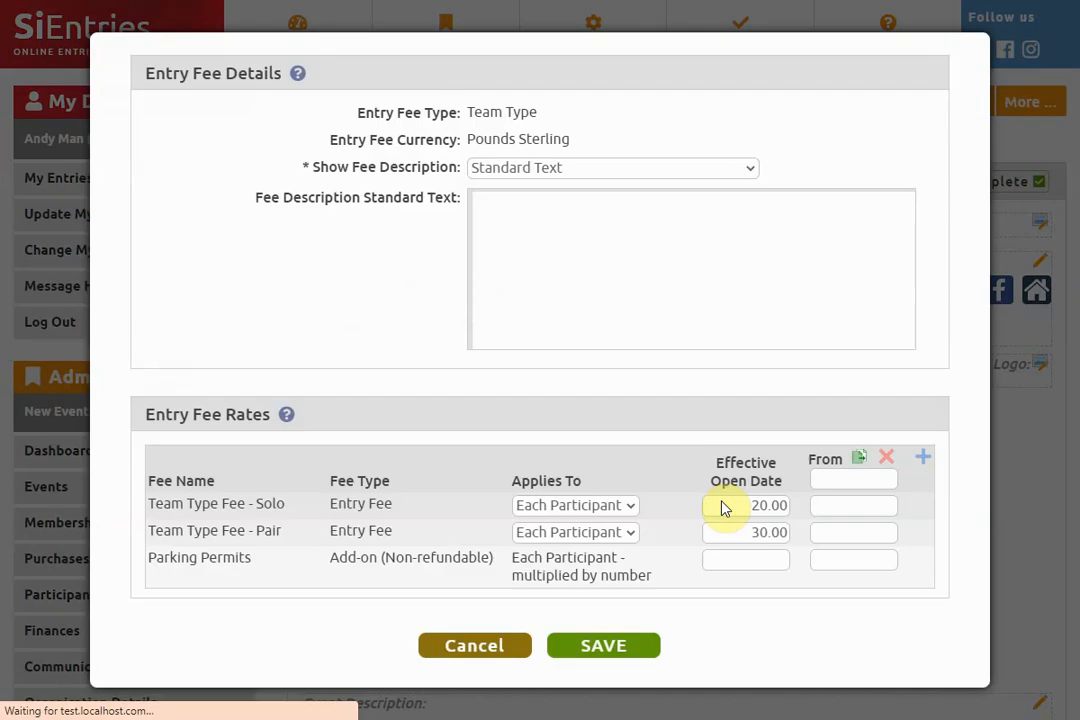
left_click(730, 558)
type("2")
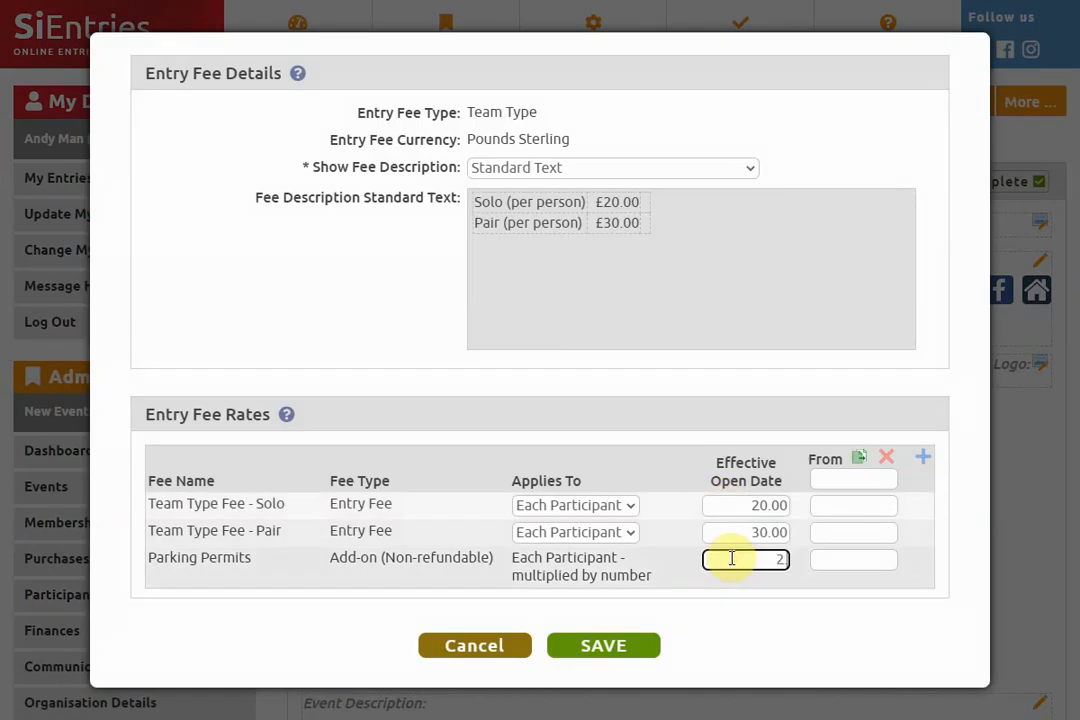
type(".00")
left_click(603, 650)
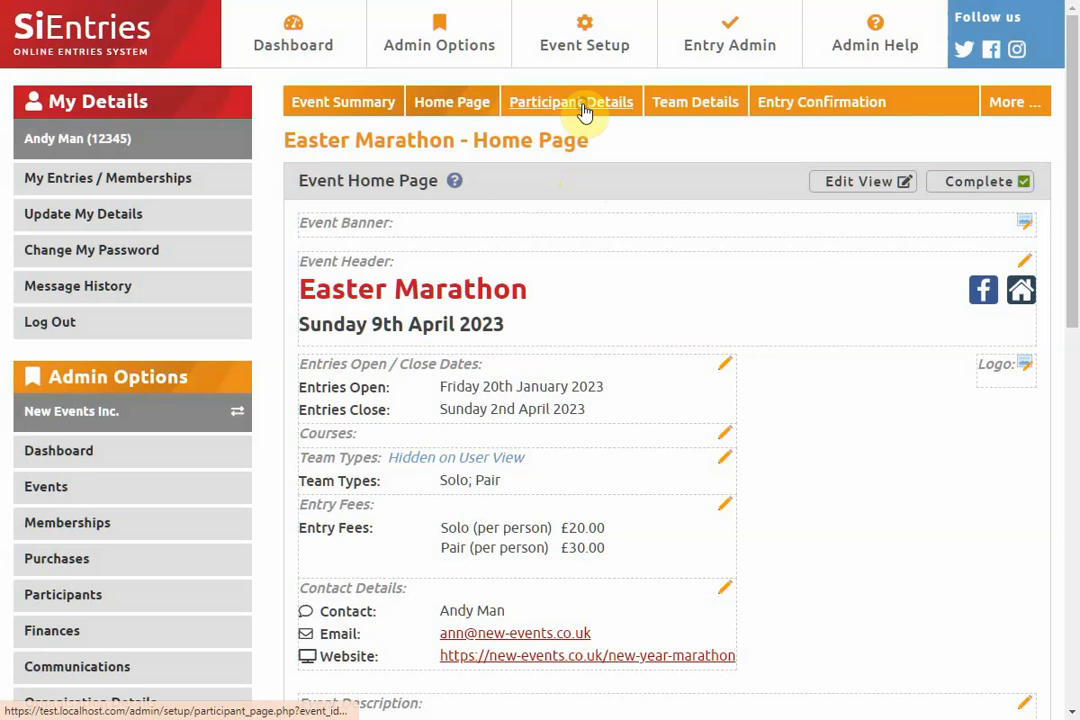
- Start a fixed list field titled Mode of Transport in the Transport Options group of the participant details
left_click(585, 104)
scroll(490, 262, "down", 1)
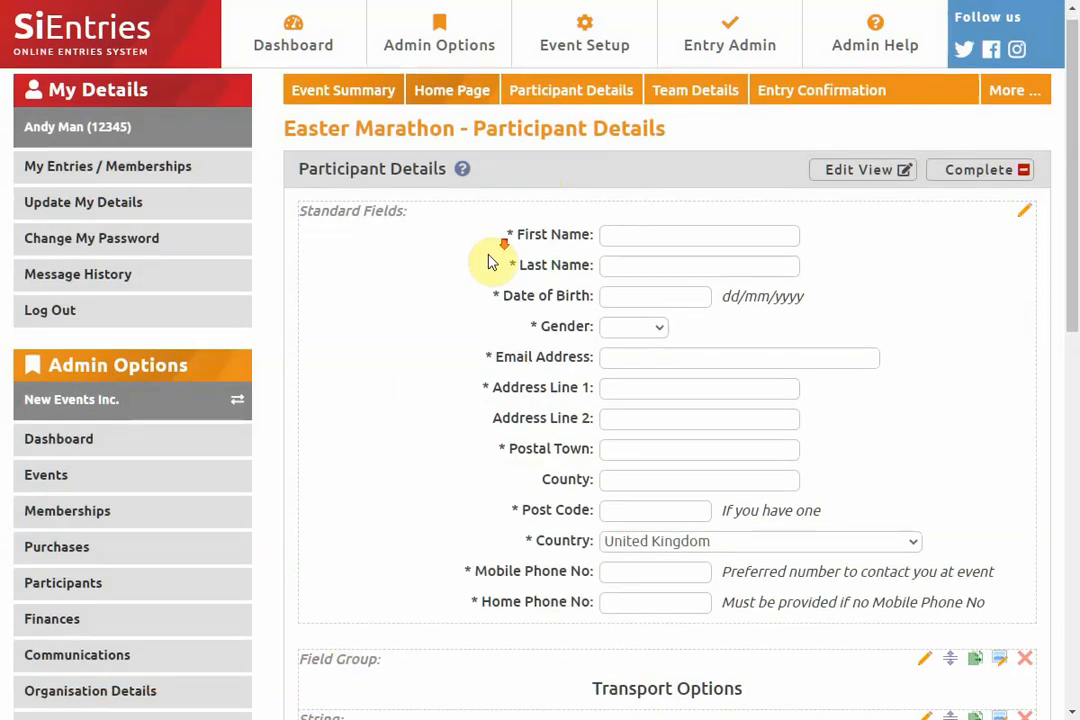
scroll(490, 262, "down", 3)
left_click(579, 511)
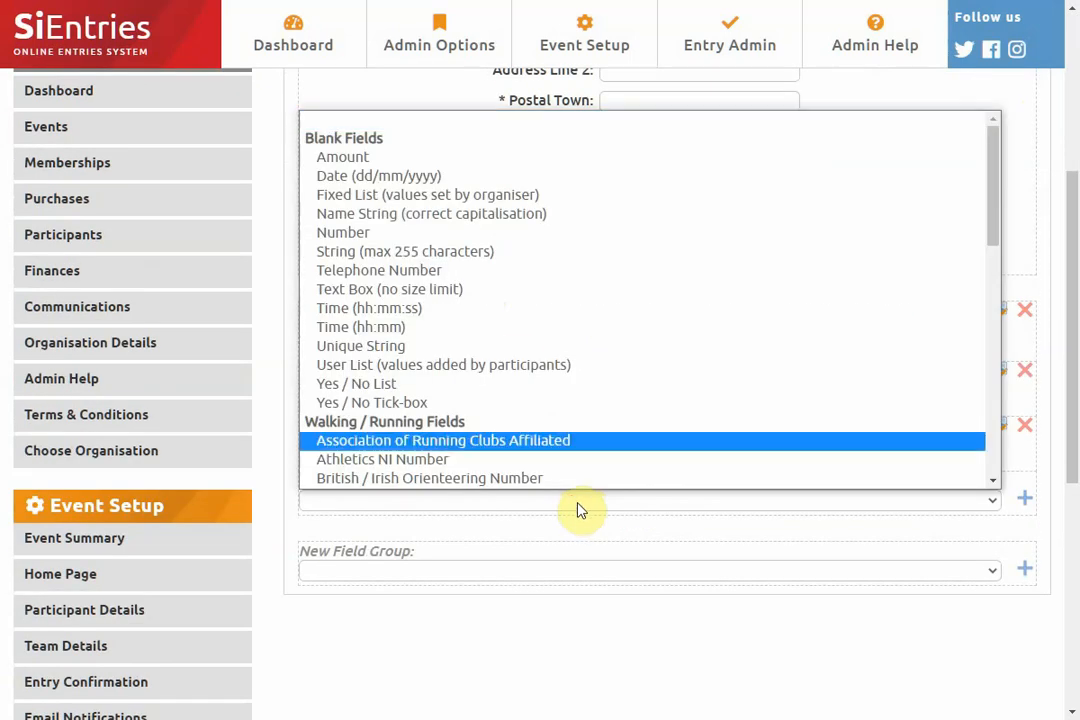
left_click(569, 199)
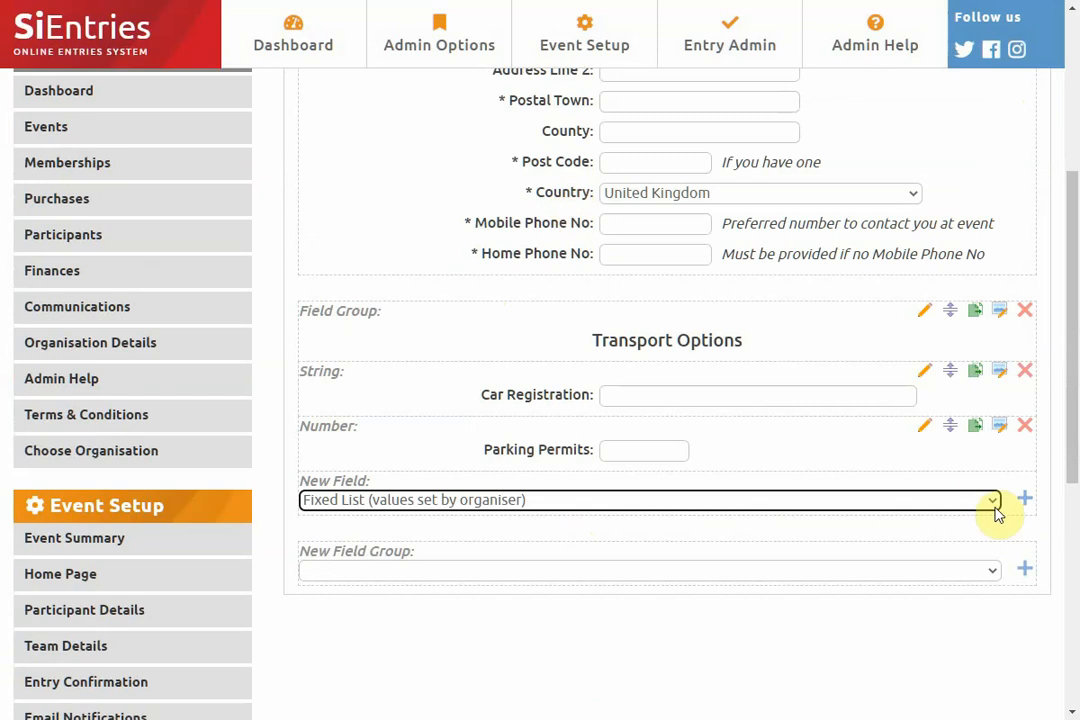
left_click(1024, 499)
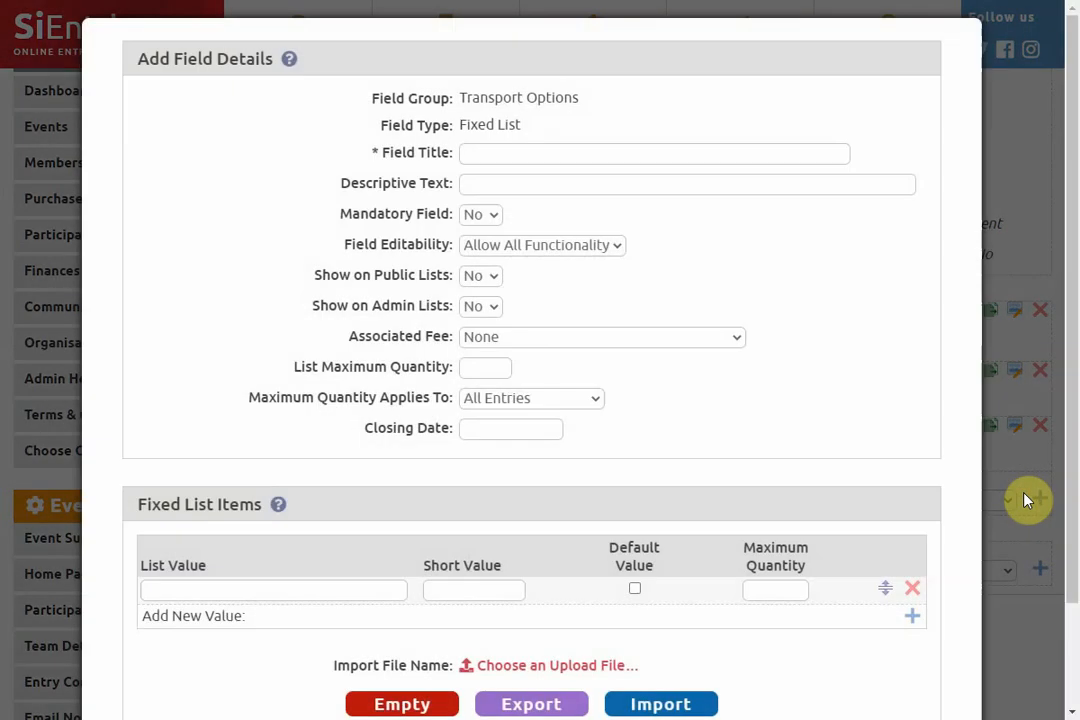
left_click(479, 150)
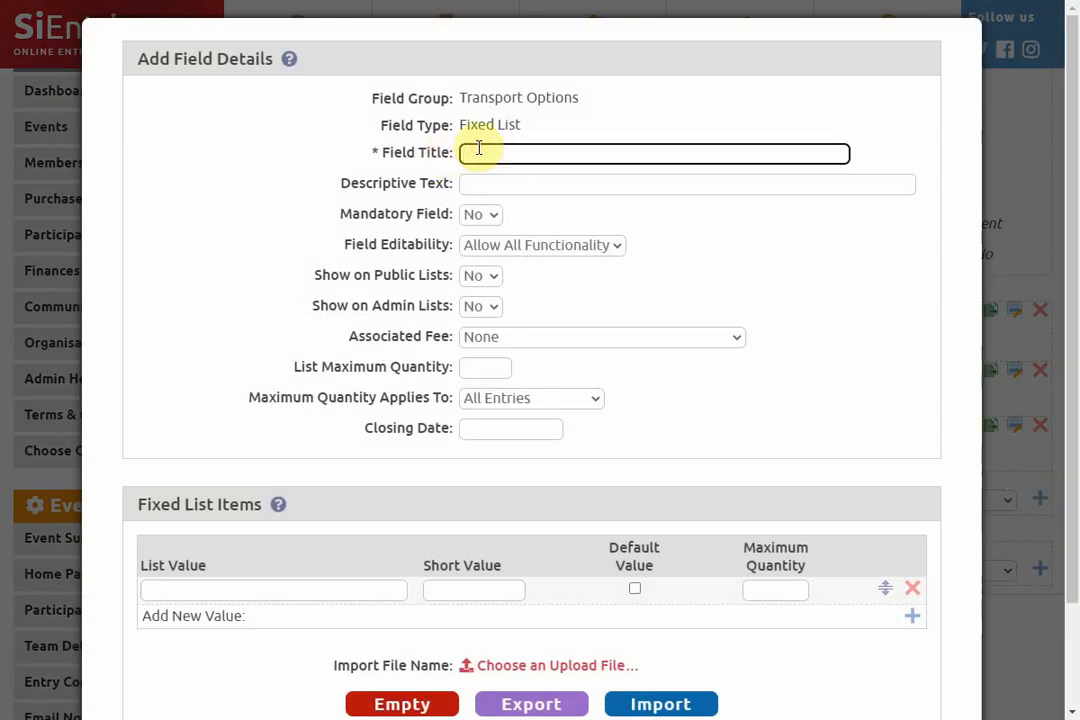
type("Mode of Transport")
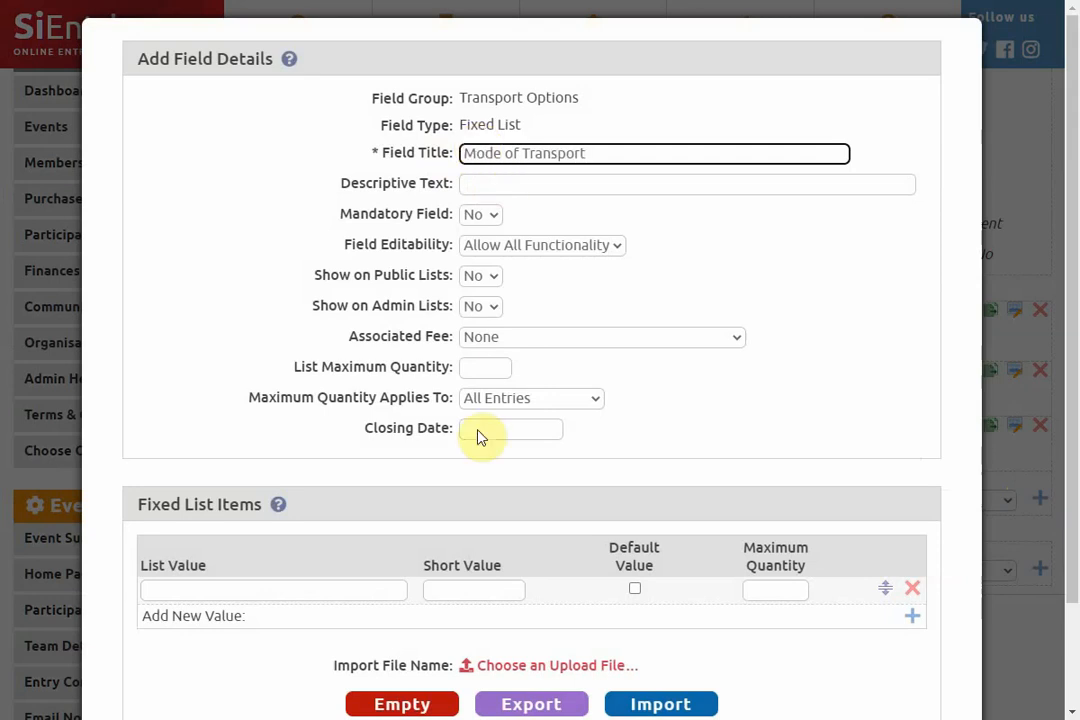
- Add Car, Train and Foot as the fixed list values for Mode of Transport and save the field
left_click(257, 591)
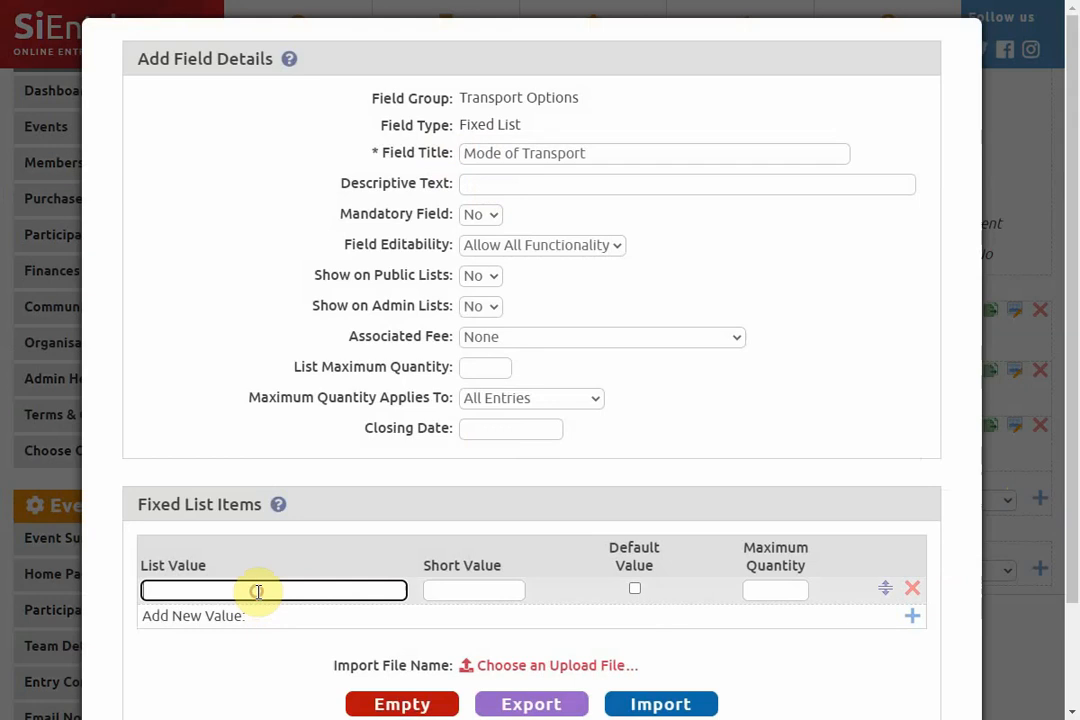
type("ar")
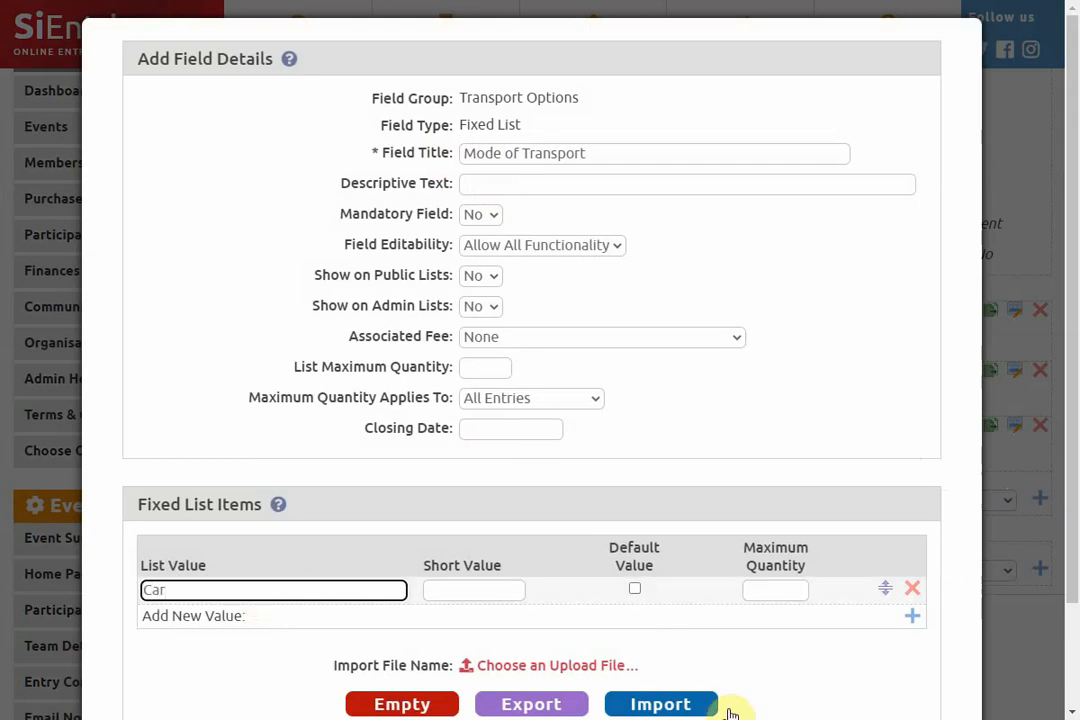
left_click(911, 617)
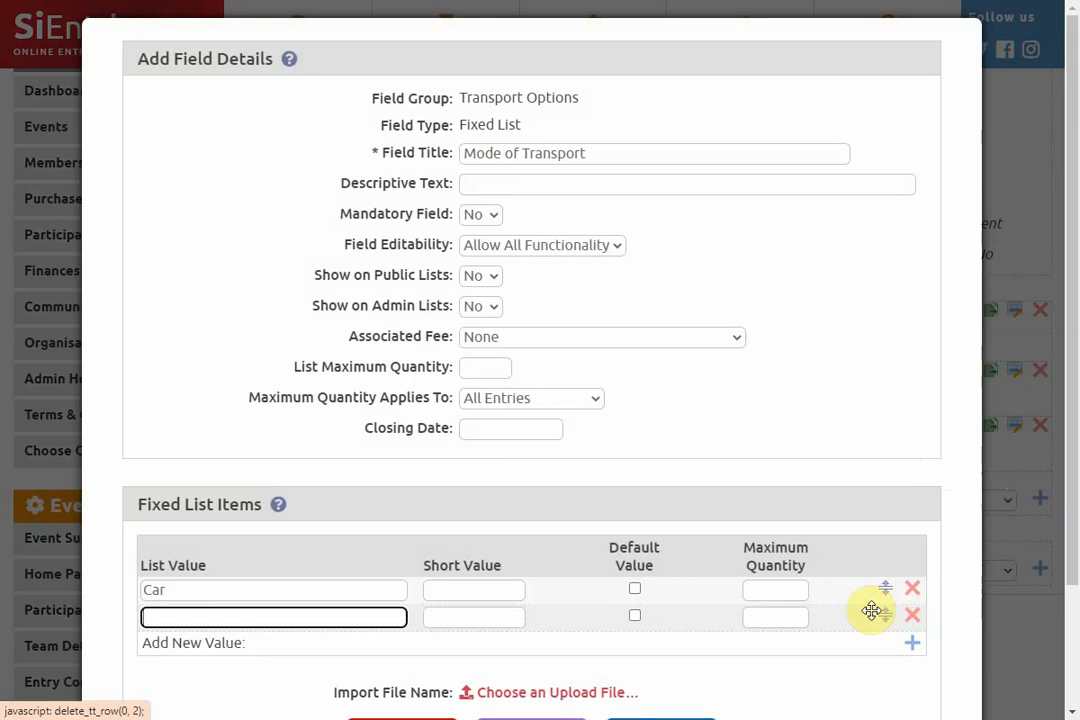
type("Train")
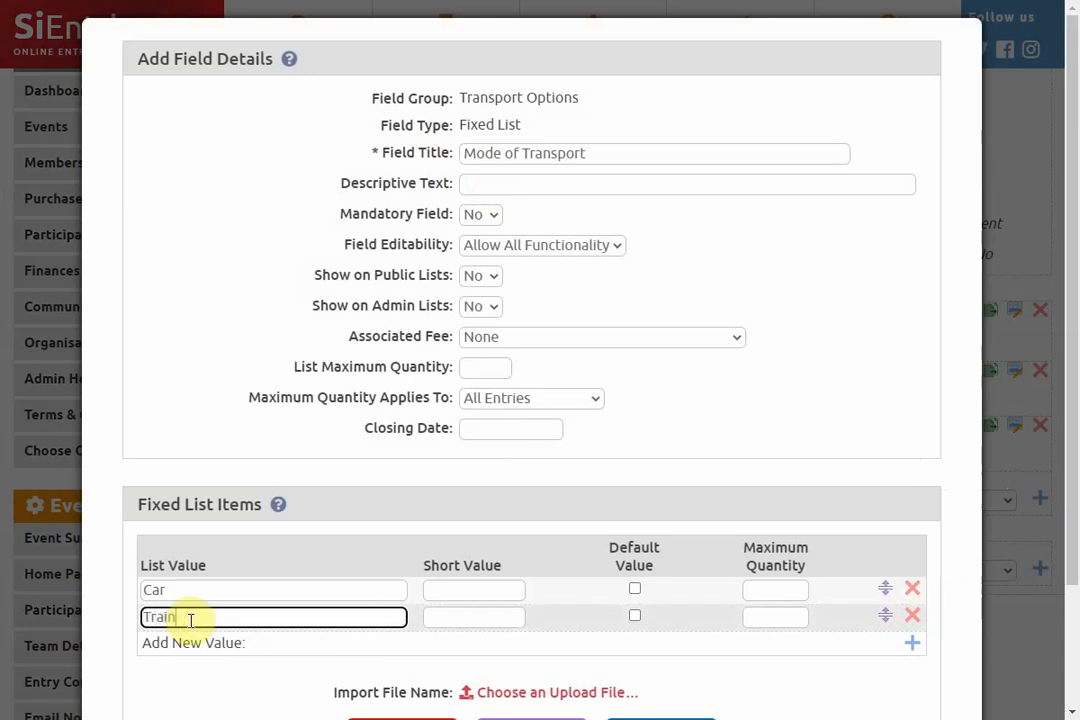
left_click(911, 642)
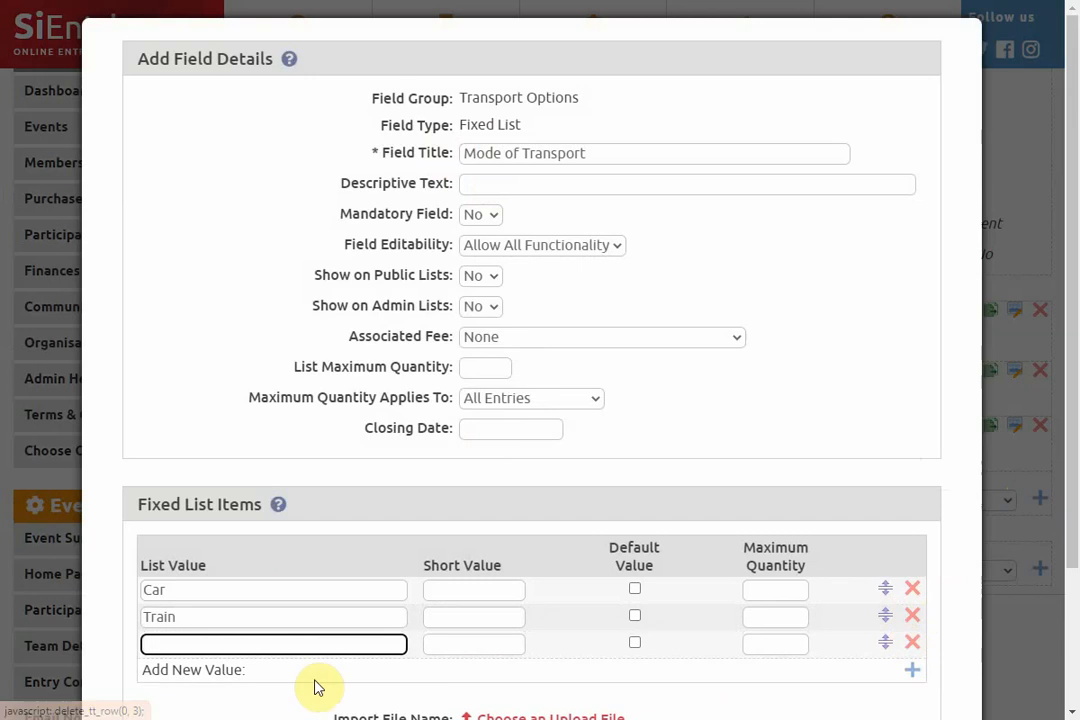
type("Foot")
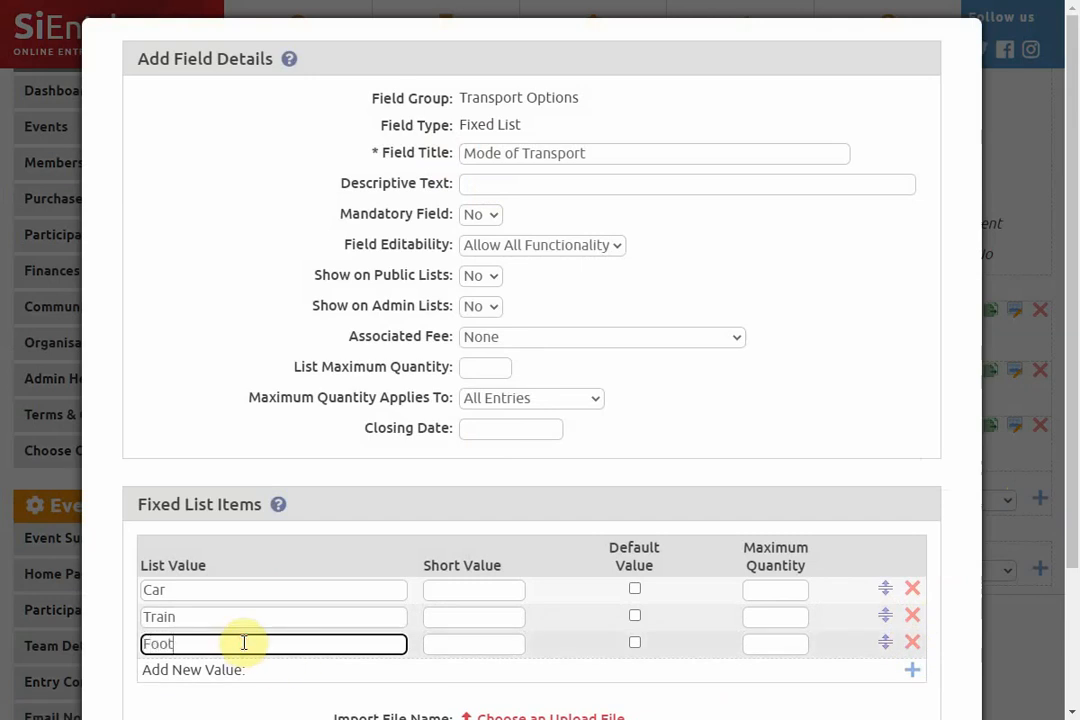
scroll(718, 586, "down", 2)
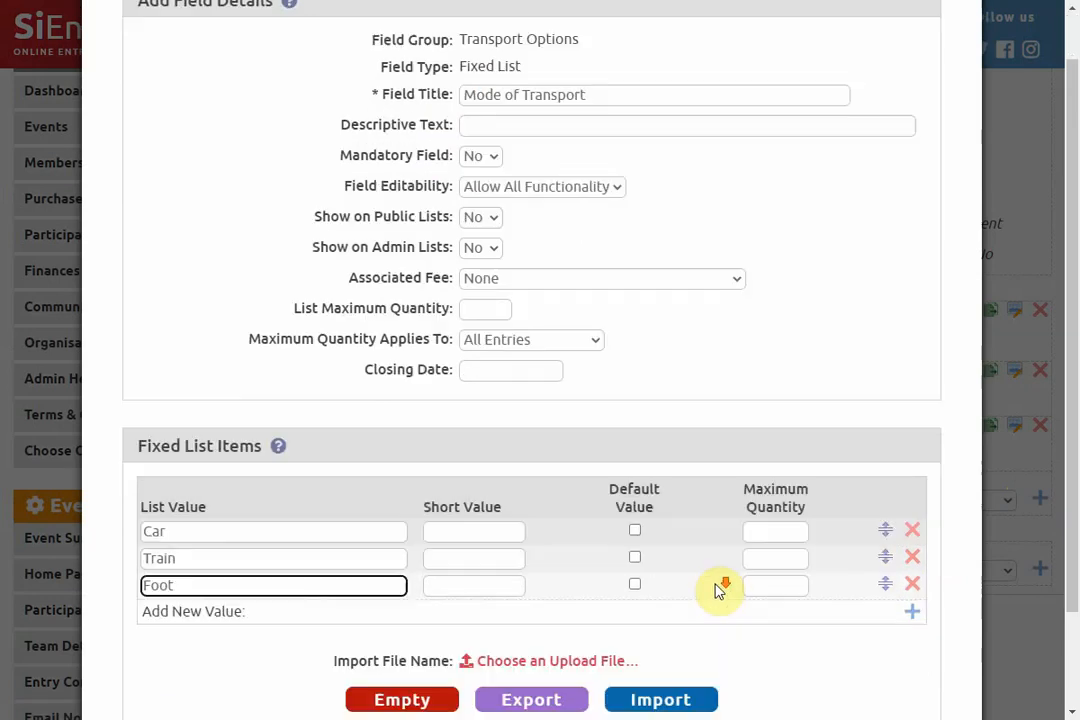
left_click(605, 662)
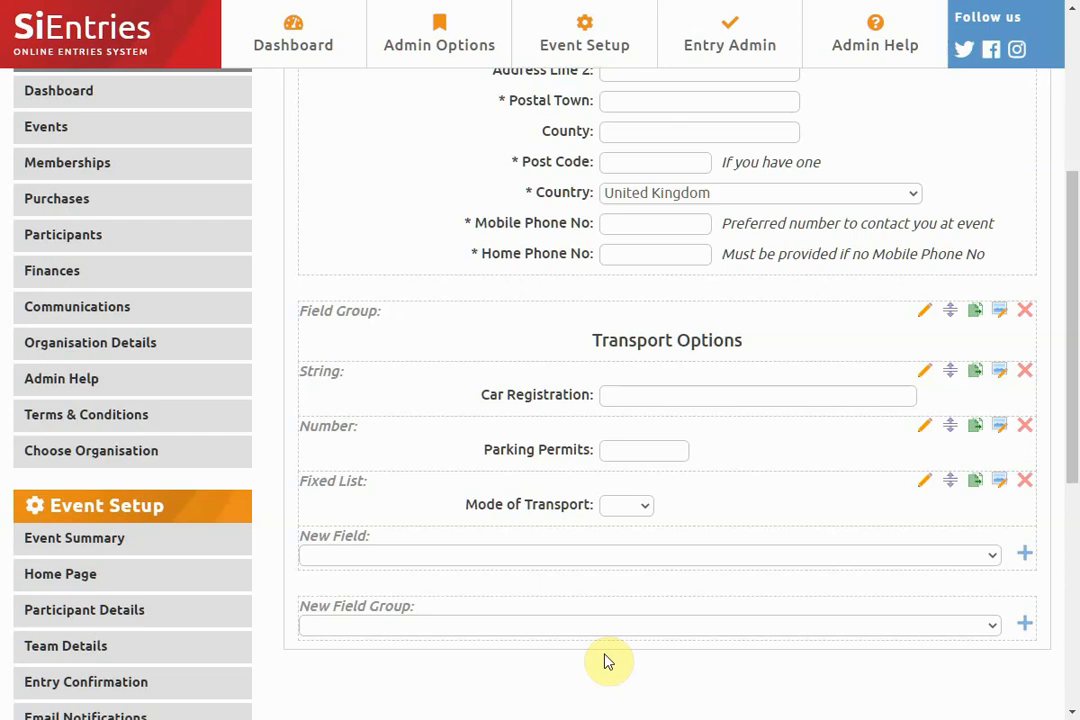
left_click(591, 554)
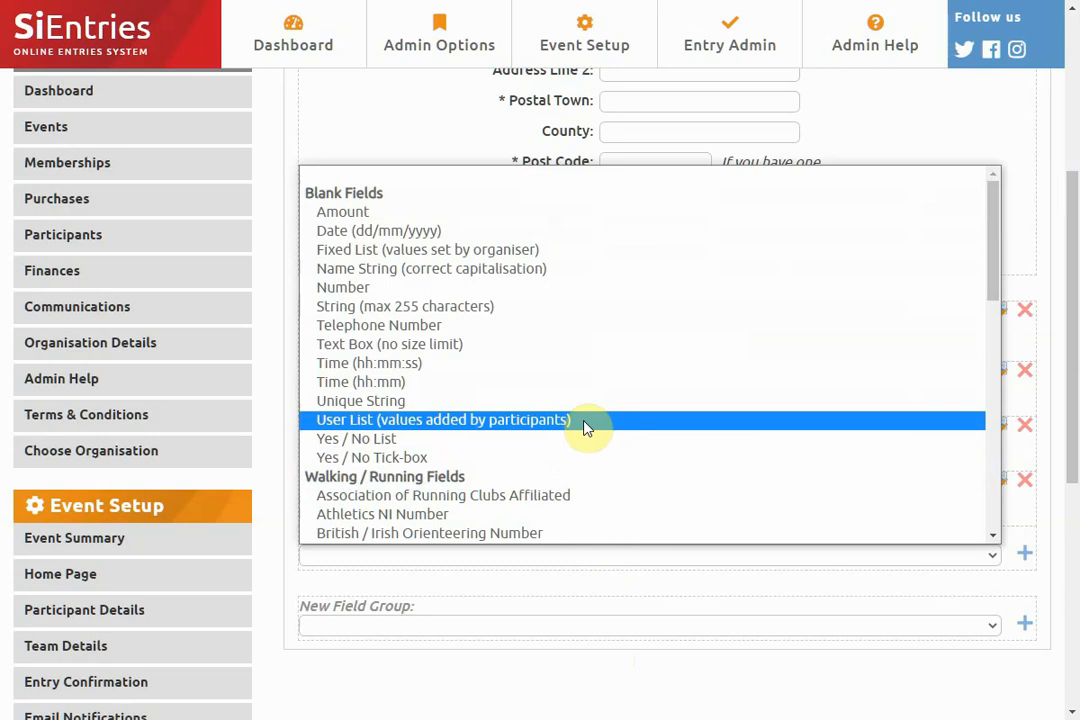
left_click(549, 598)
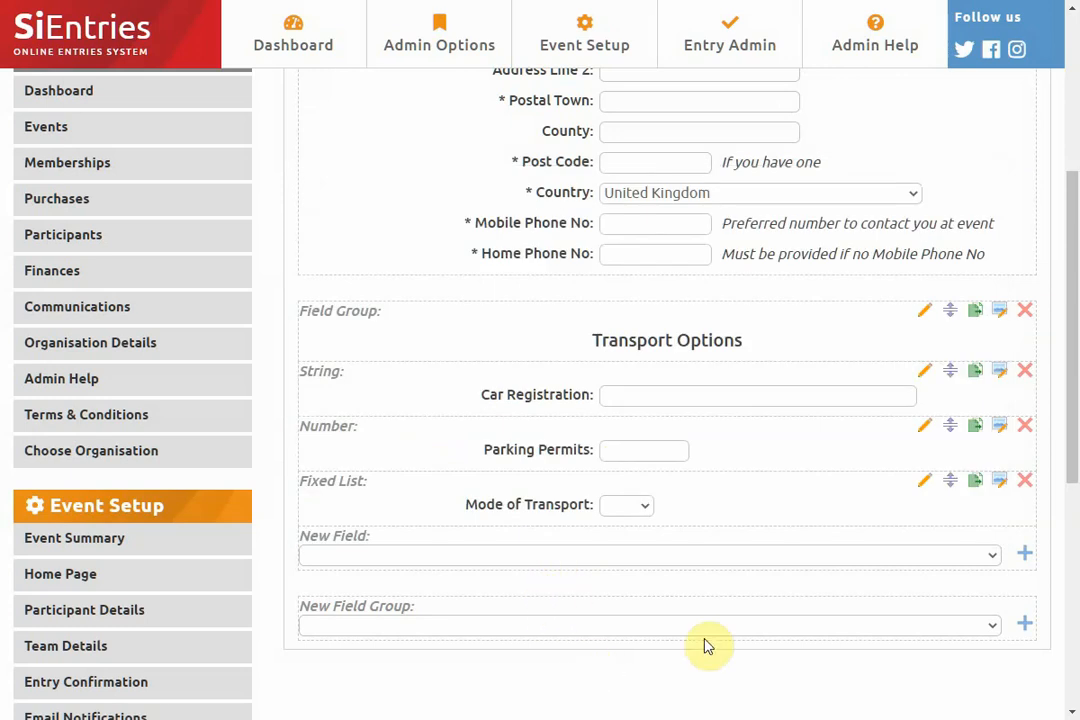
- Try the Read Only and Admin Only editability options on the Parking Permits field, and discard the changes
left_click(923, 428)
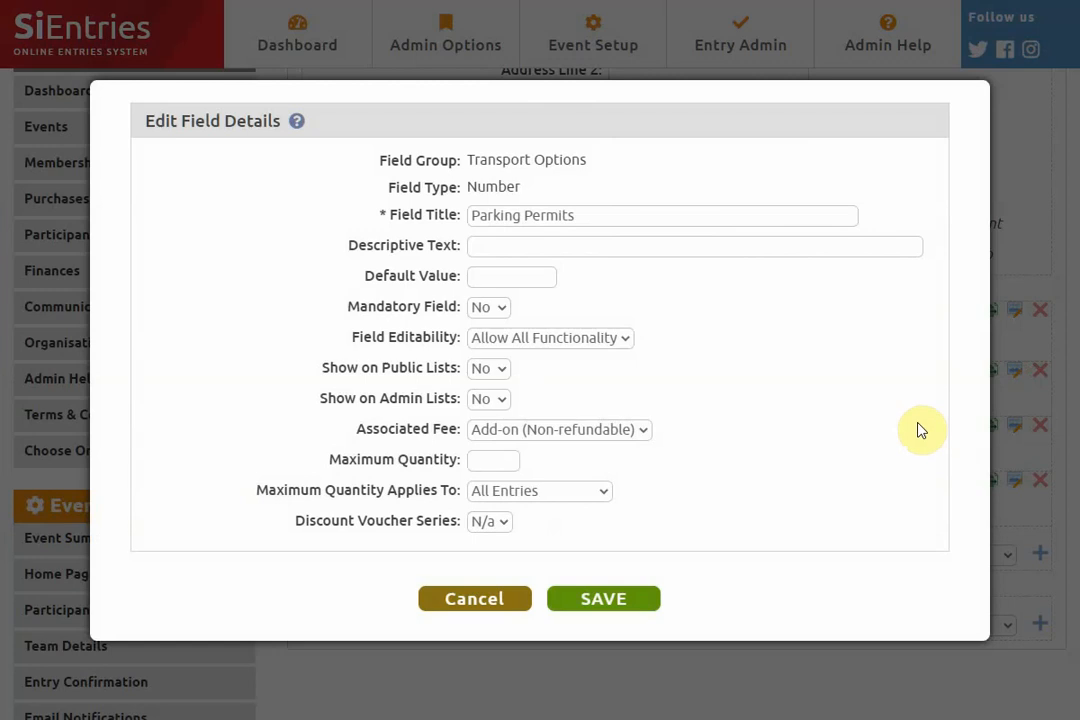
left_click(583, 339)
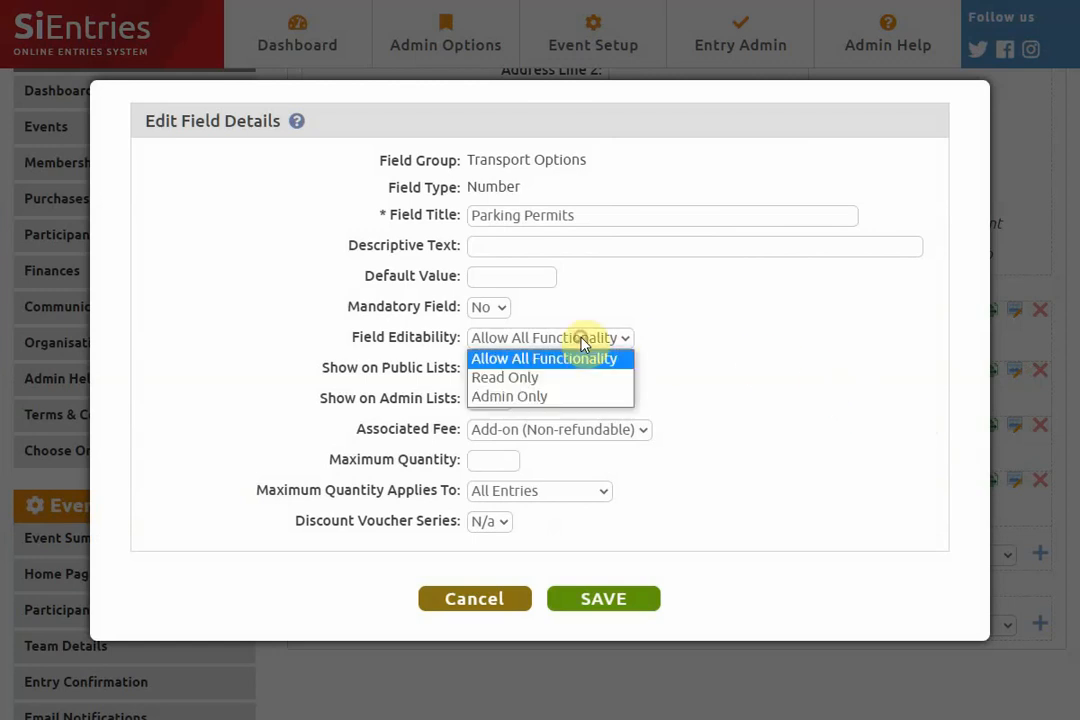
left_click(520, 377)
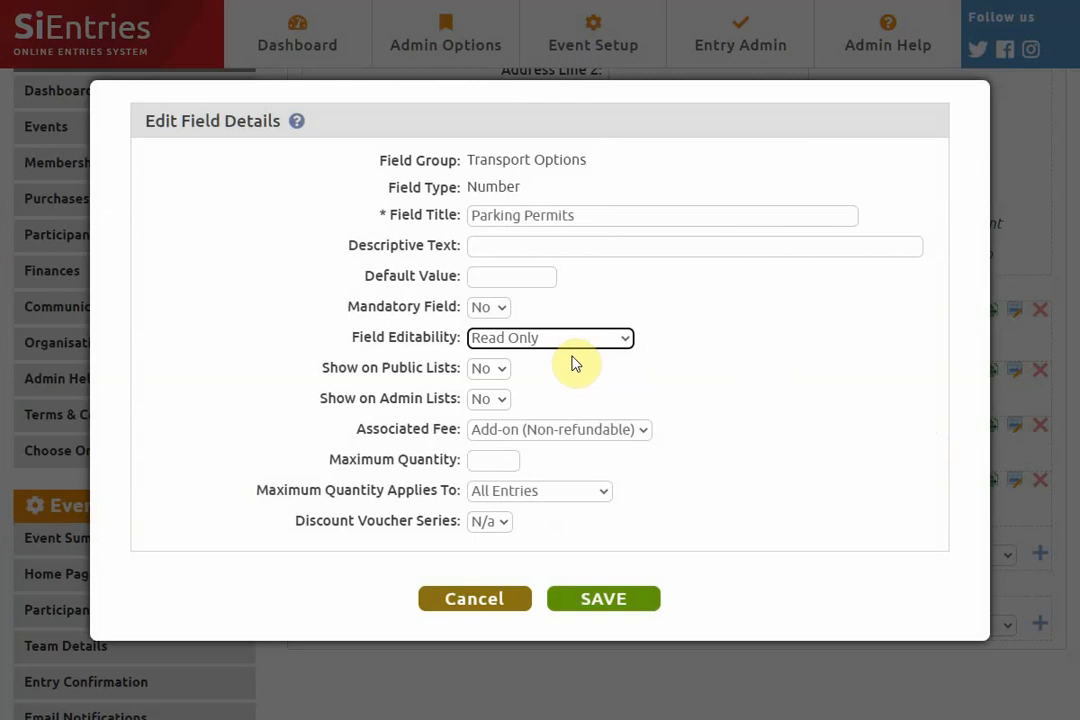
left_click(574, 340)
left_click(560, 398)
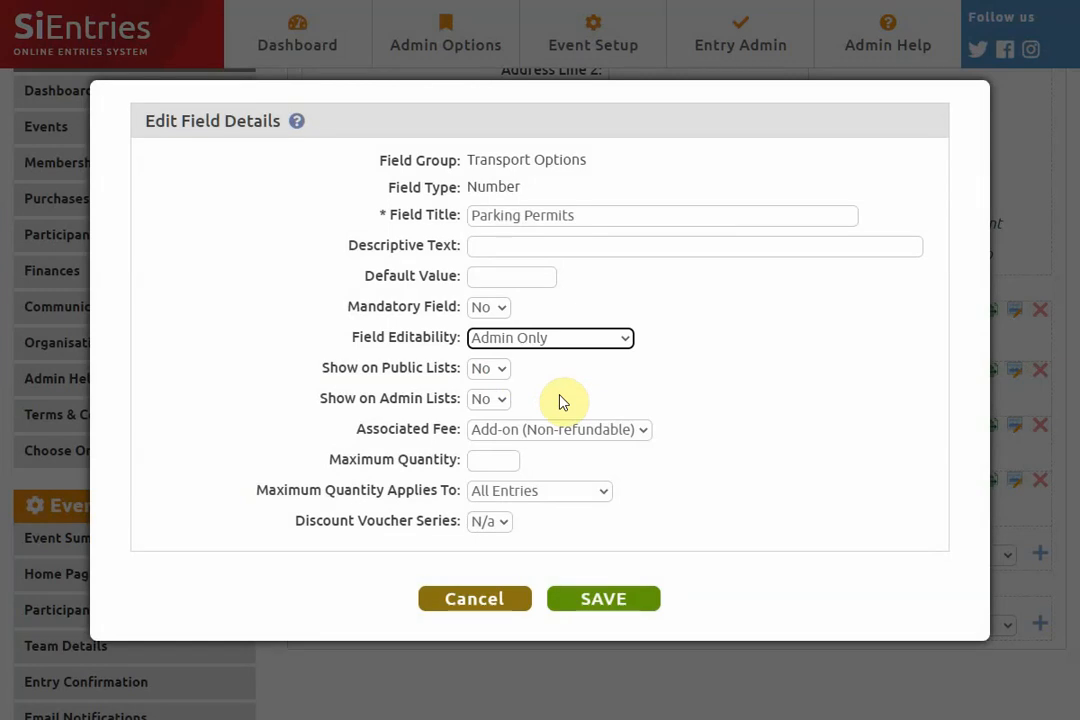
left_click(457, 610)
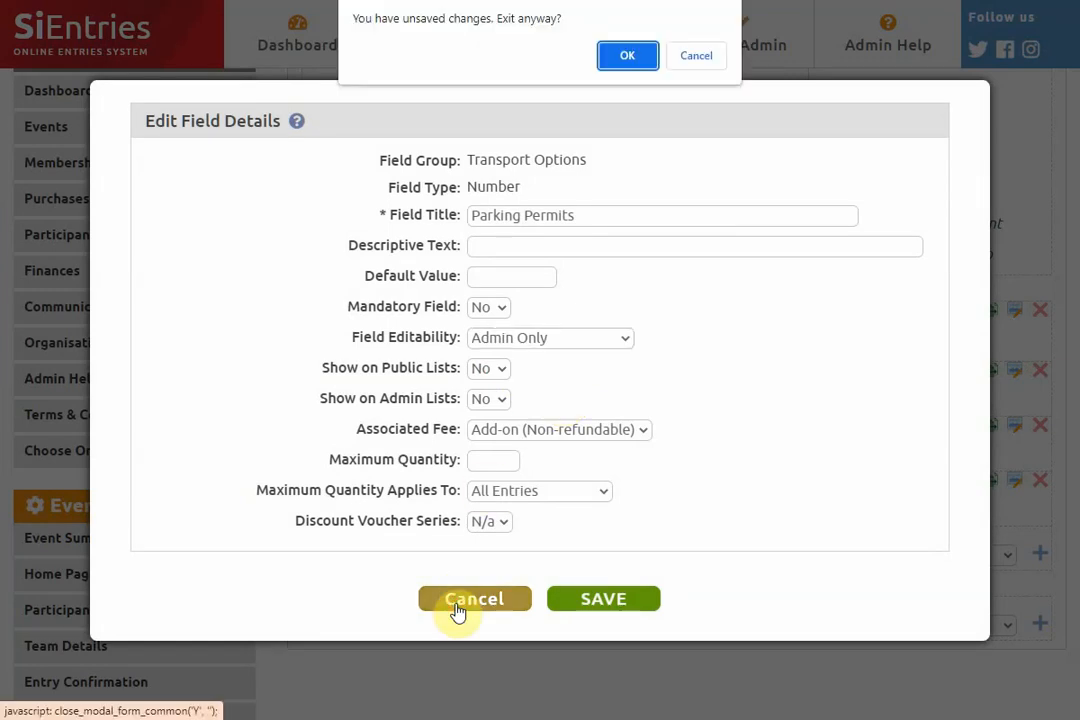
left_click(630, 56)
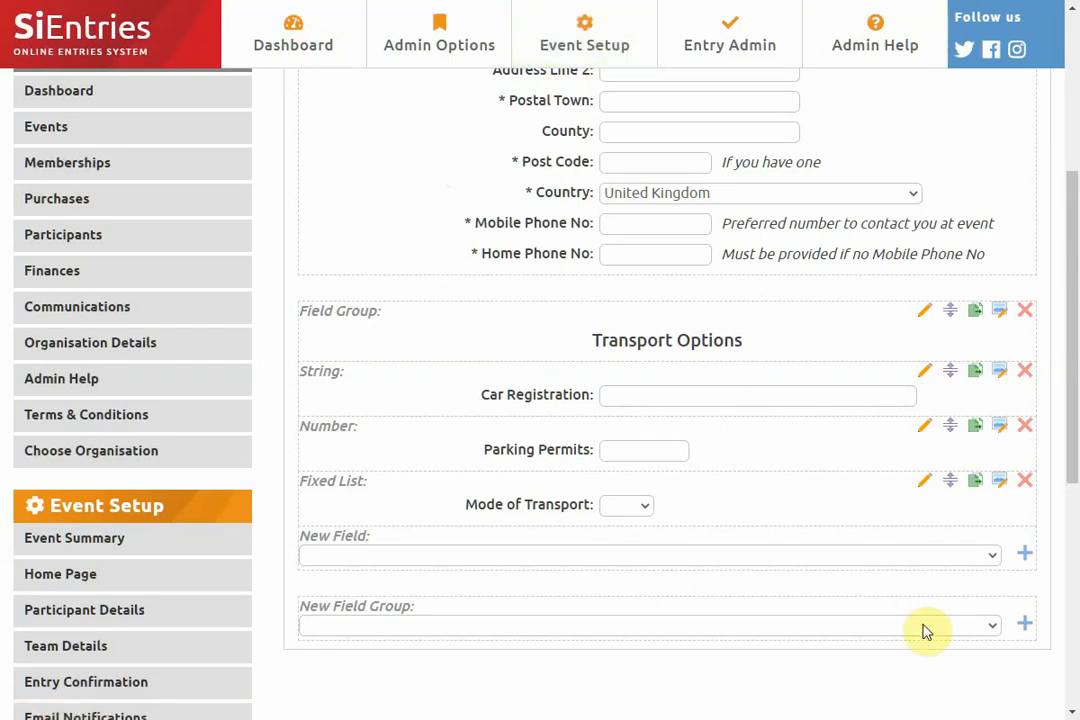
left_click(899, 555)
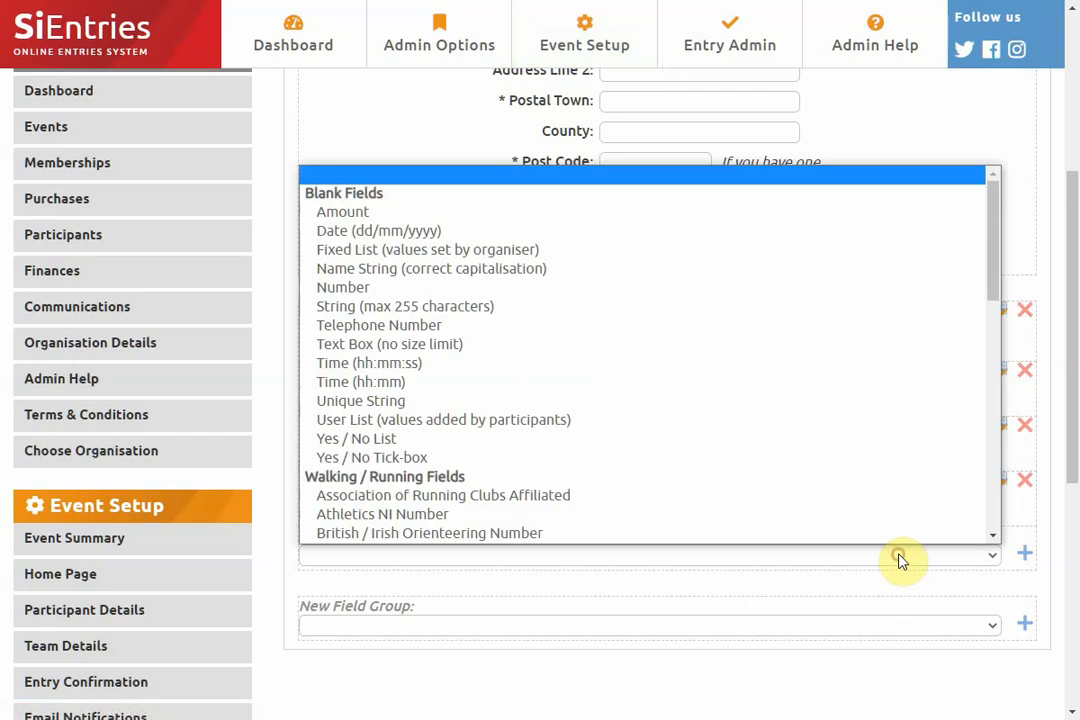
scroll(808, 395, "down", 1)
scroll(808, 395, "down", 5)
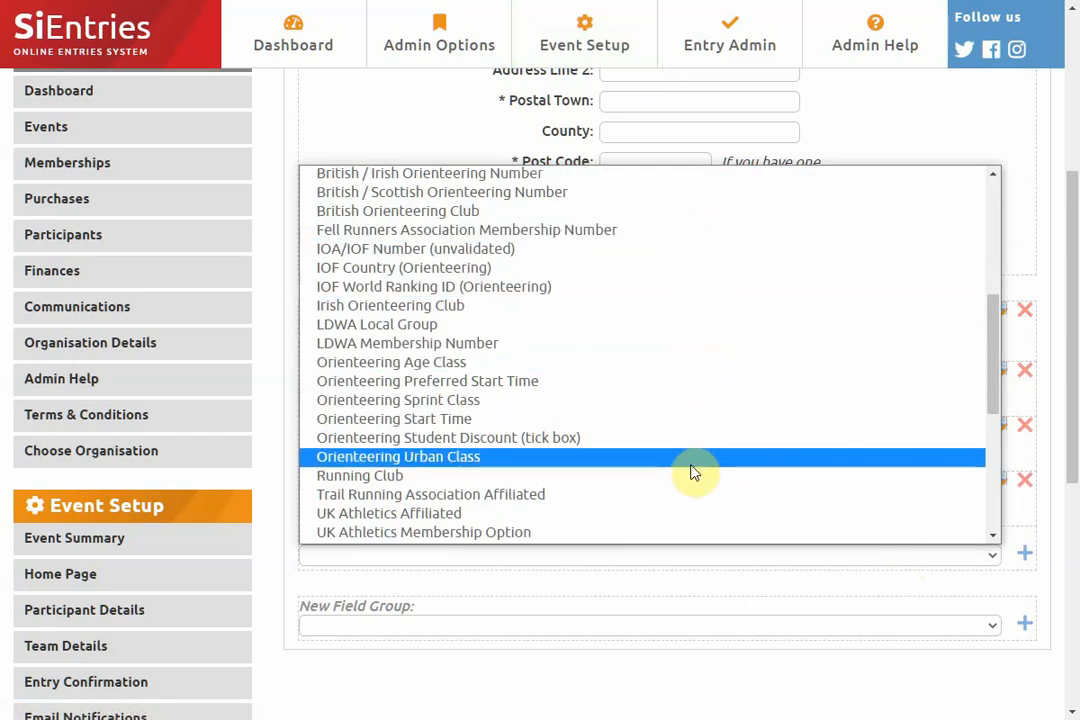
left_click(750, 591)
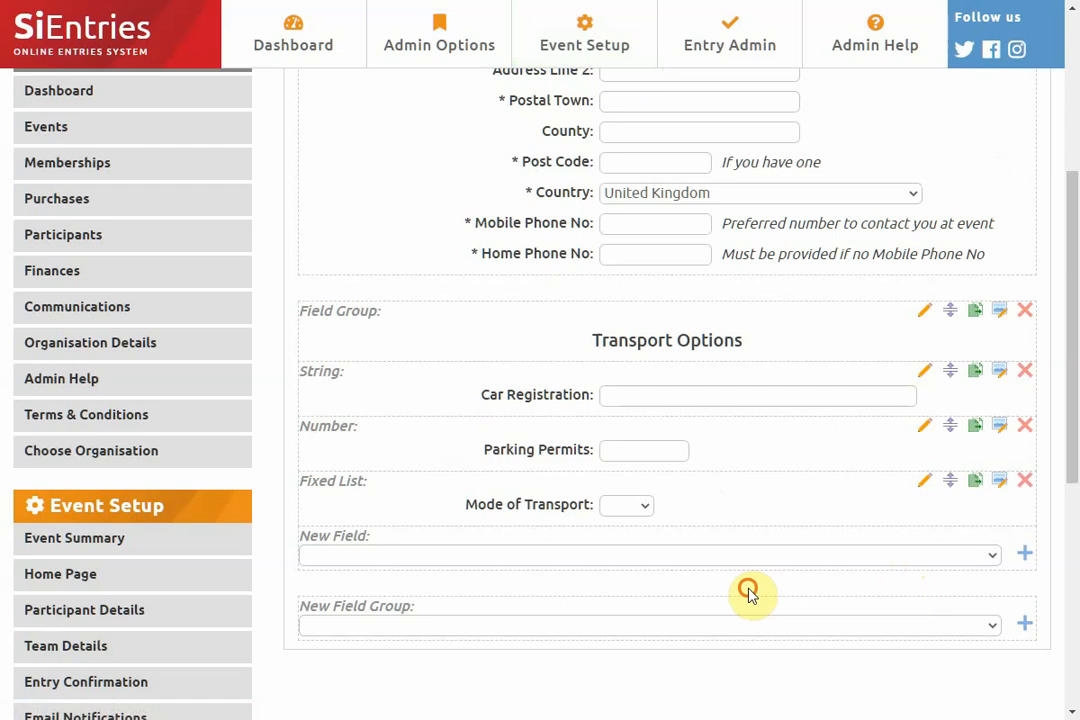
- Add the pre-defined Emergency Details field group to the participant details and save it
left_click(822, 628)
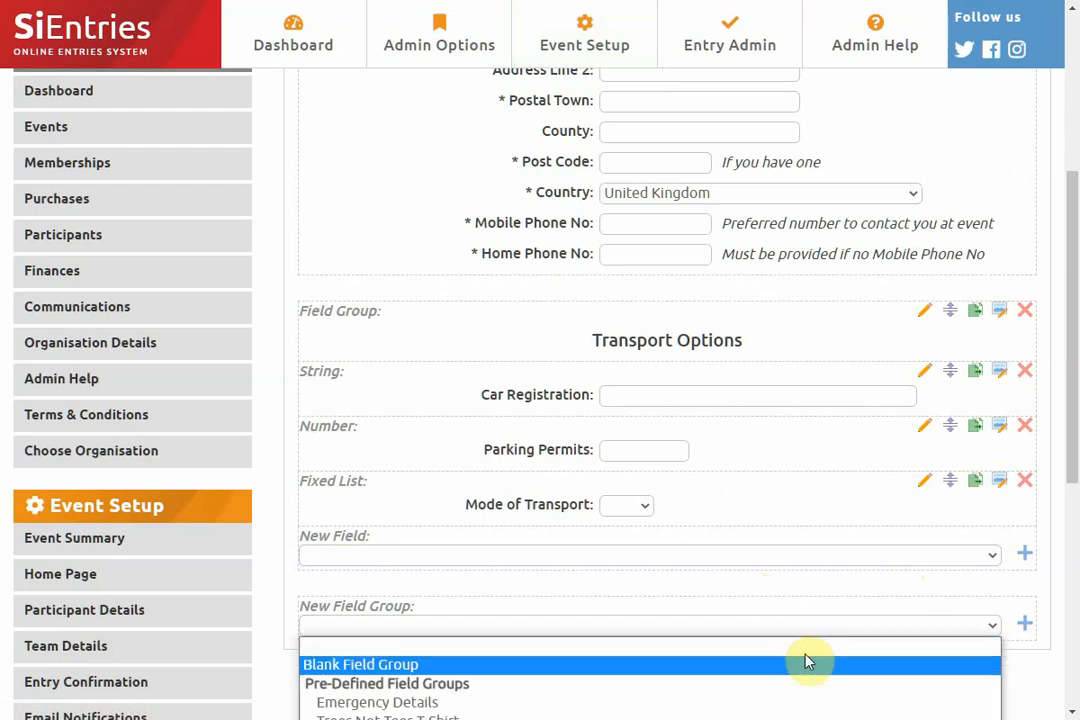
left_click(802, 706)
left_click(1023, 623)
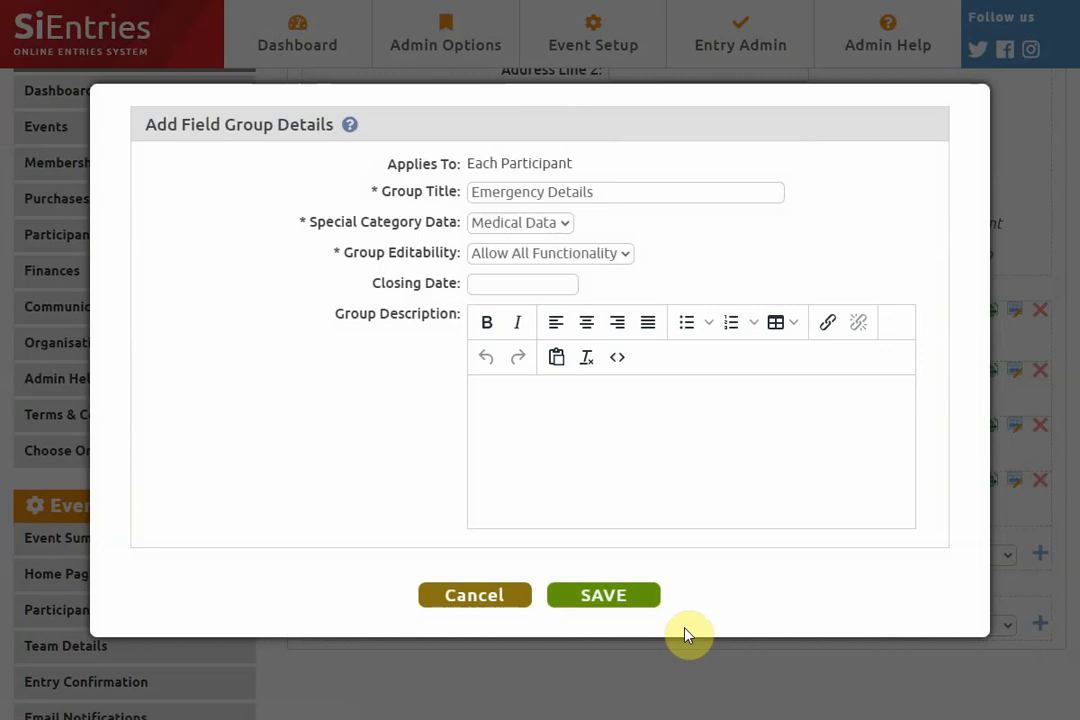
left_click(612, 598)
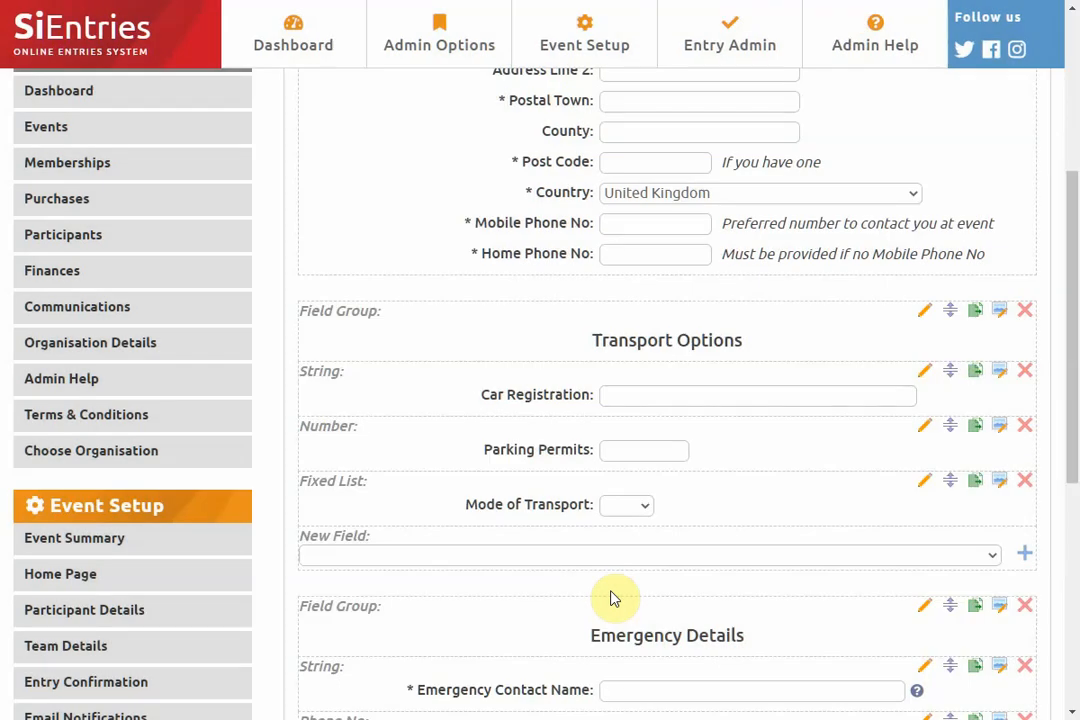
- Copy the Mode of Transport field within its group, title the copy Mode of Transport 2, and save it
scroll(615, 596, "down", 2)
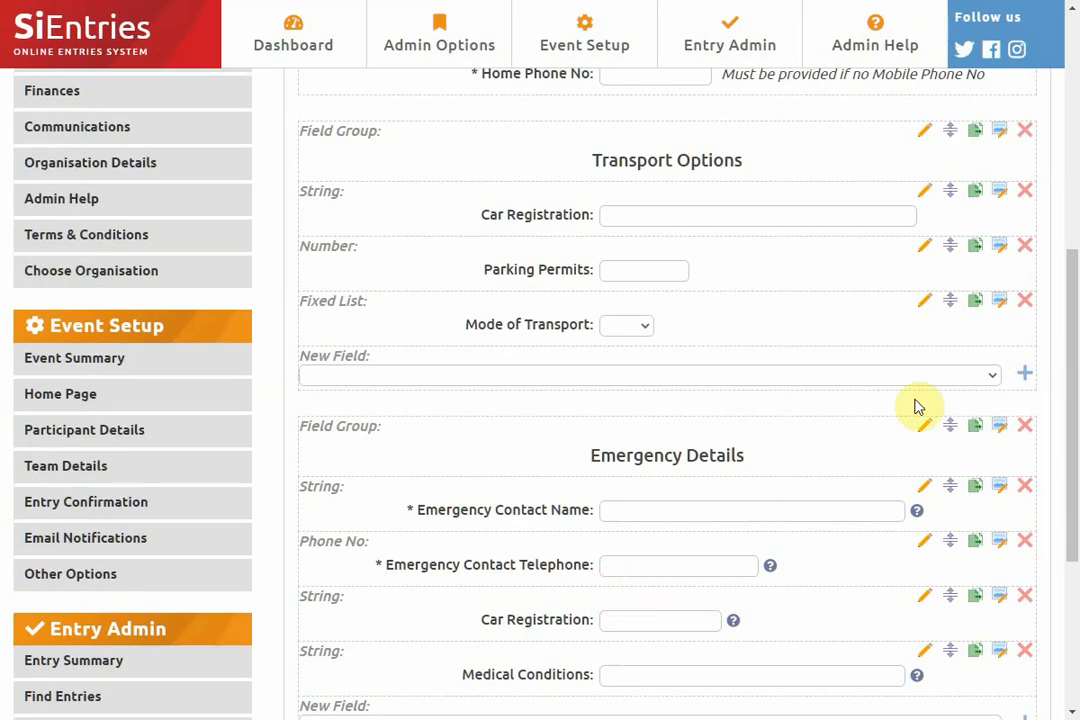
left_click(973, 304)
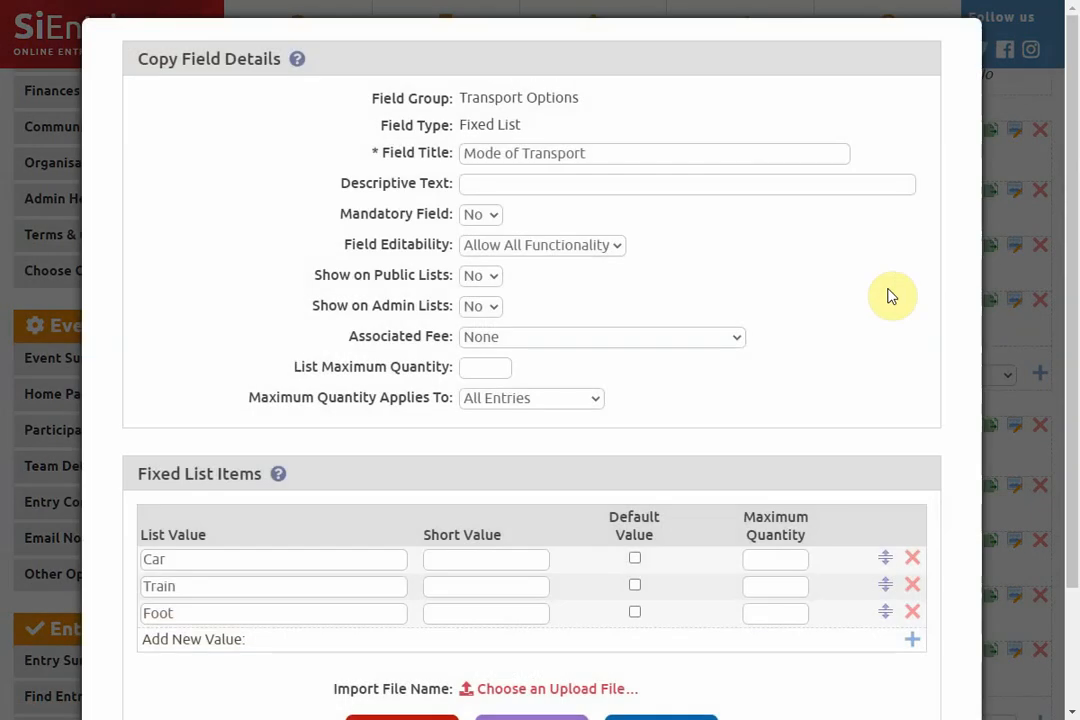
left_click(646, 154)
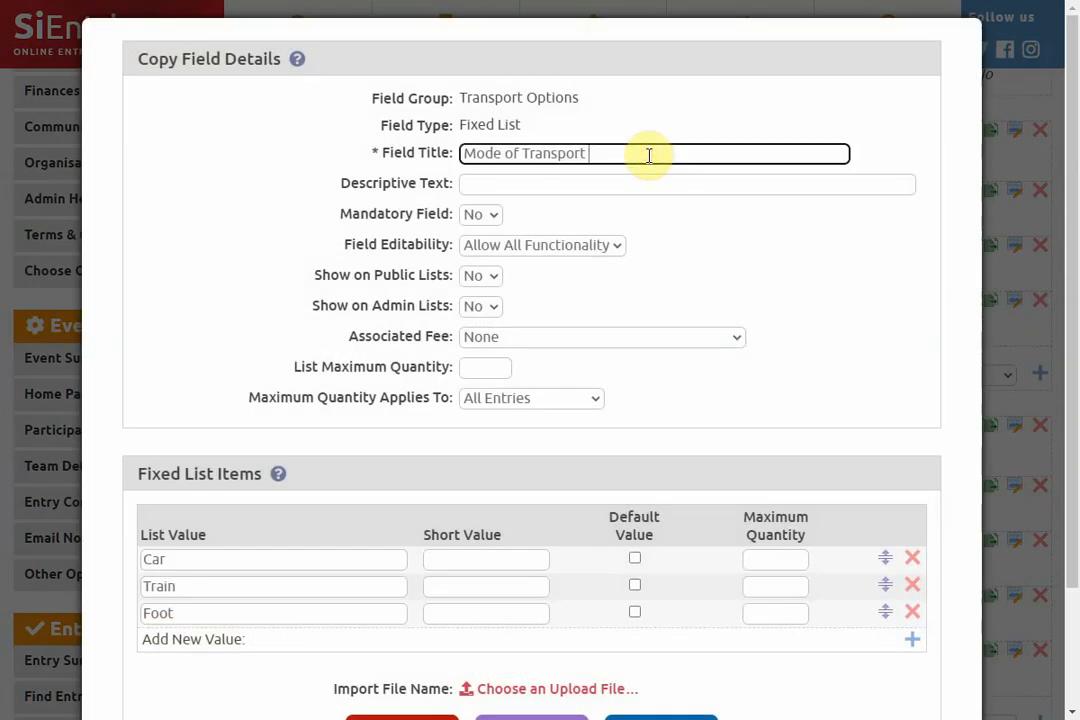
type("2")
scroll(255, 265, "down", 3)
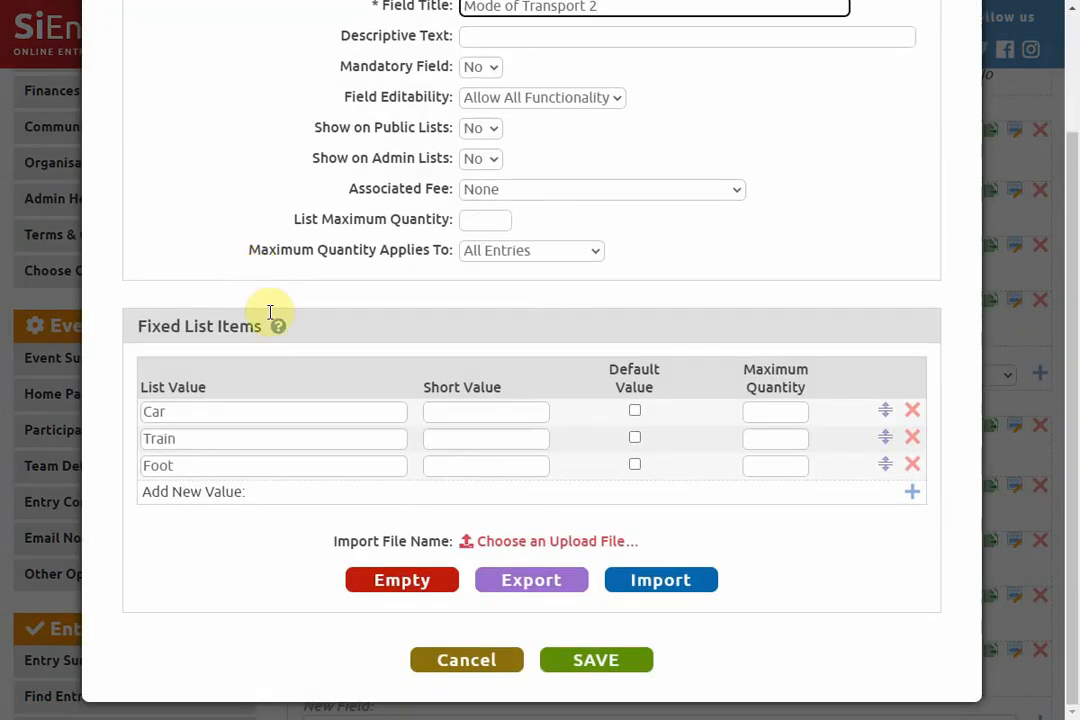
left_click(585, 668)
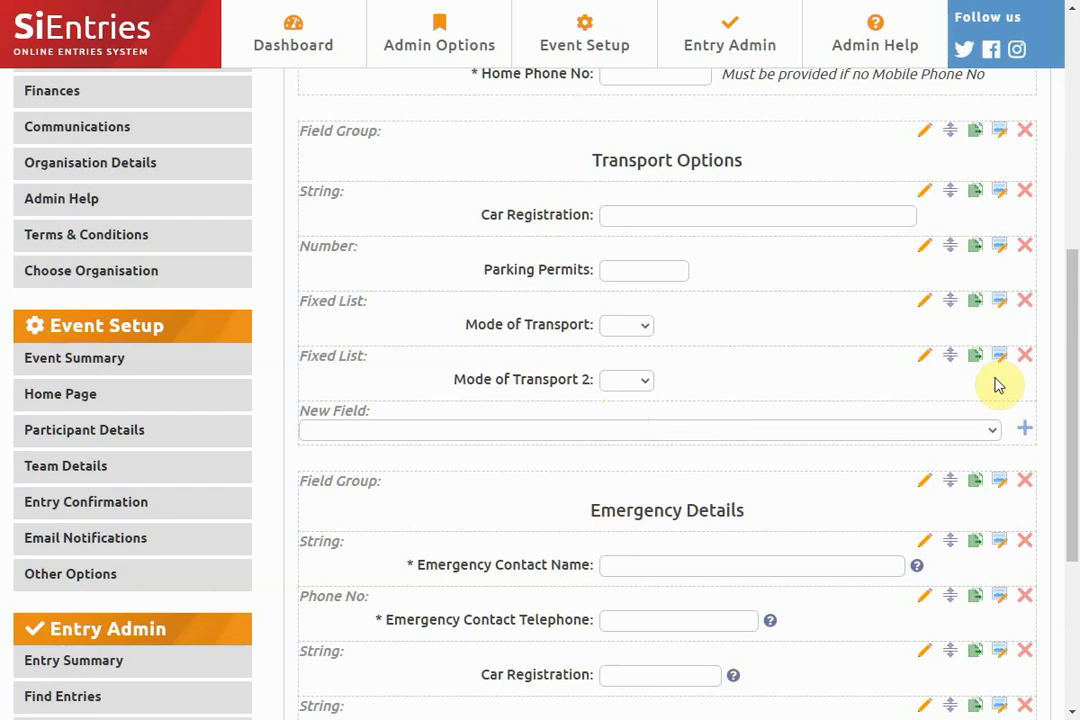
- Delete the Mode of Transport 2 field from the Transport Options group
left_click(1031, 364)
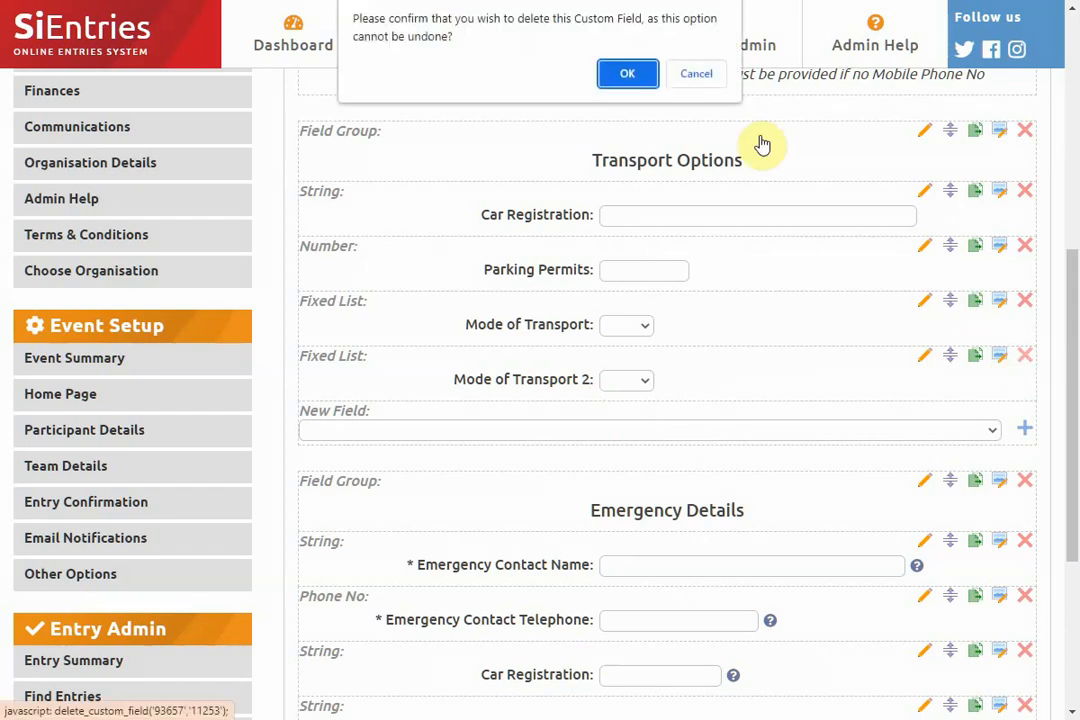
left_click(628, 74)
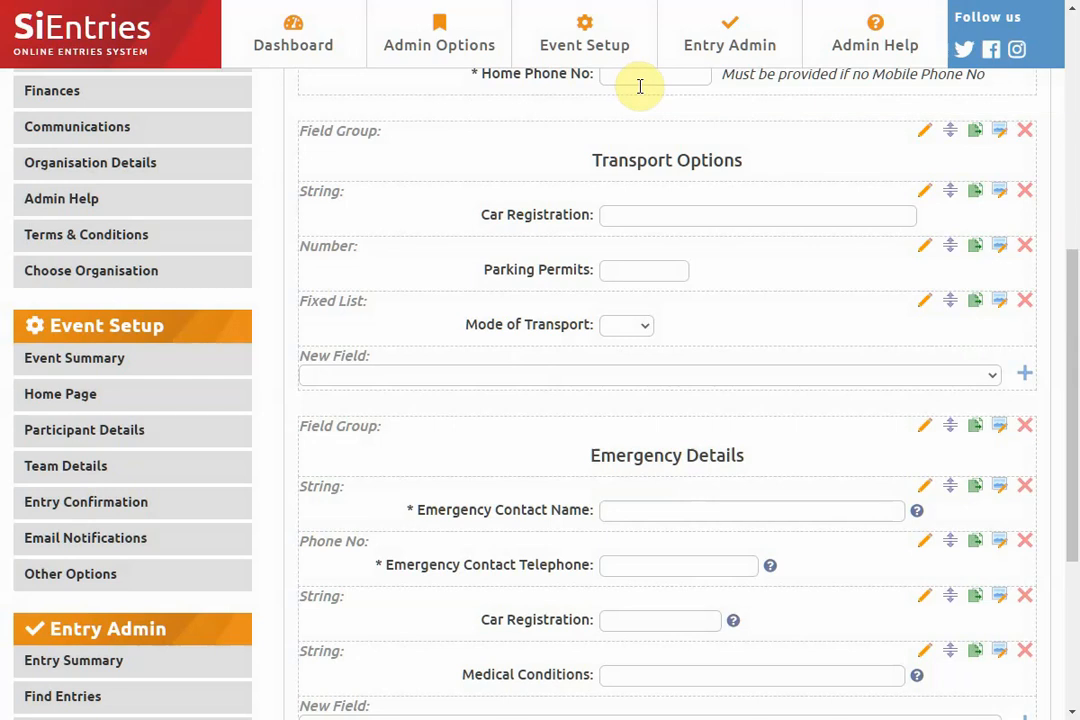
- Move the Mode of Transport field above Parking Permits, and the Emergency Details group above Transport Options
left_click_drag(947, 301, 947, 250)
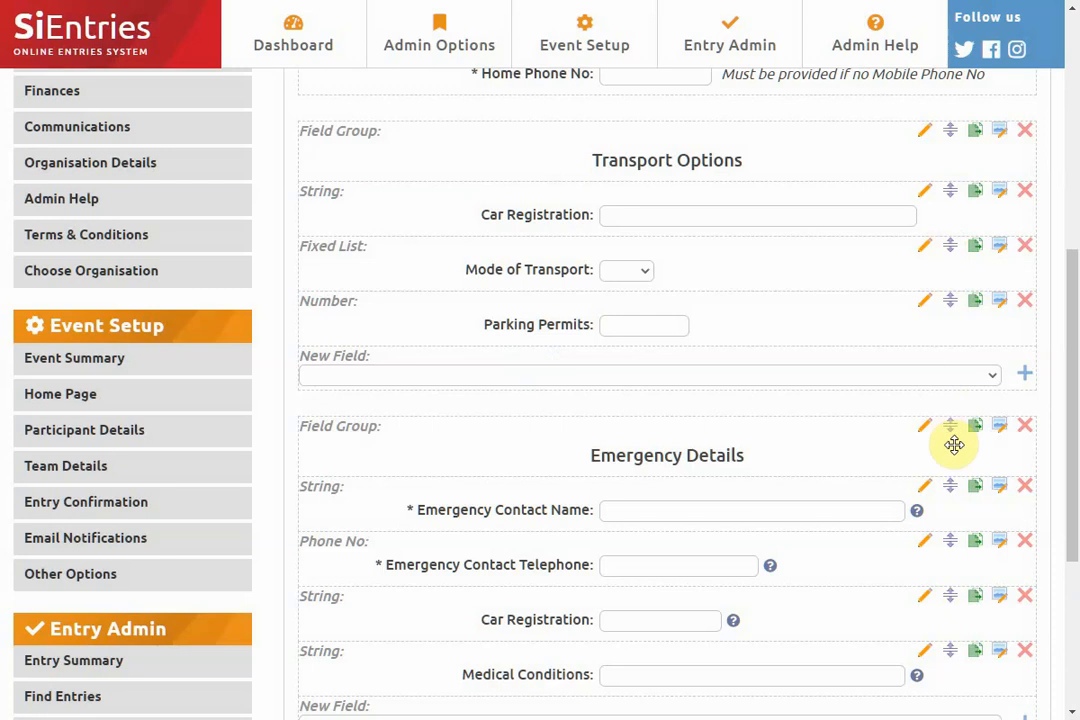
left_click_drag(950, 424, 924, 128)
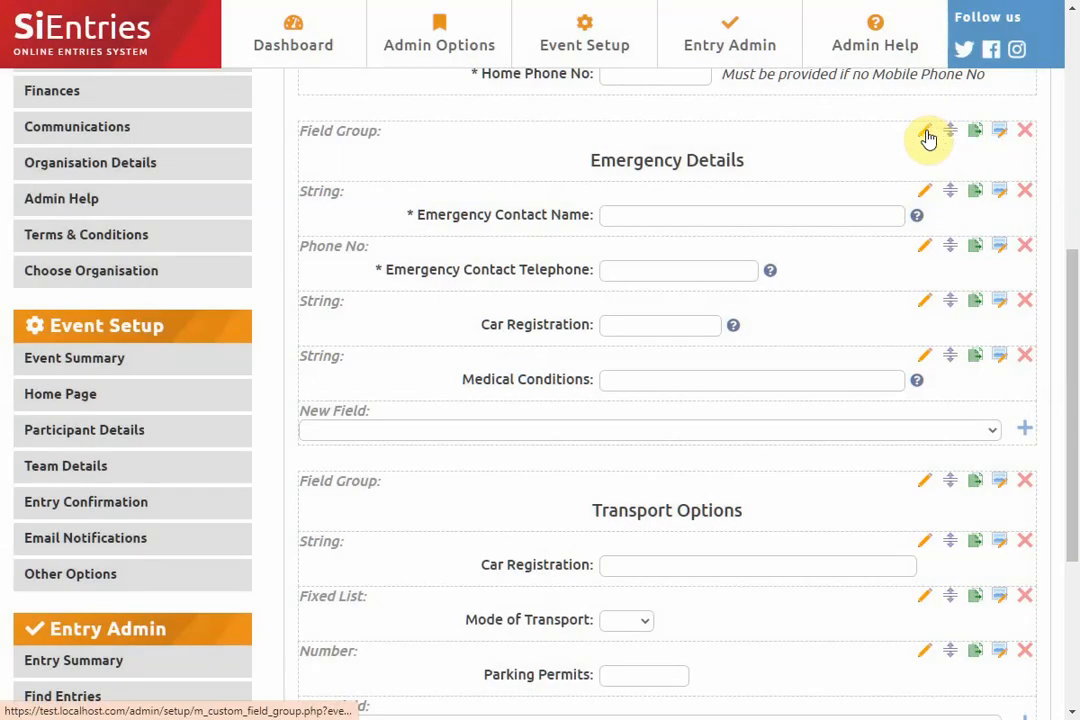